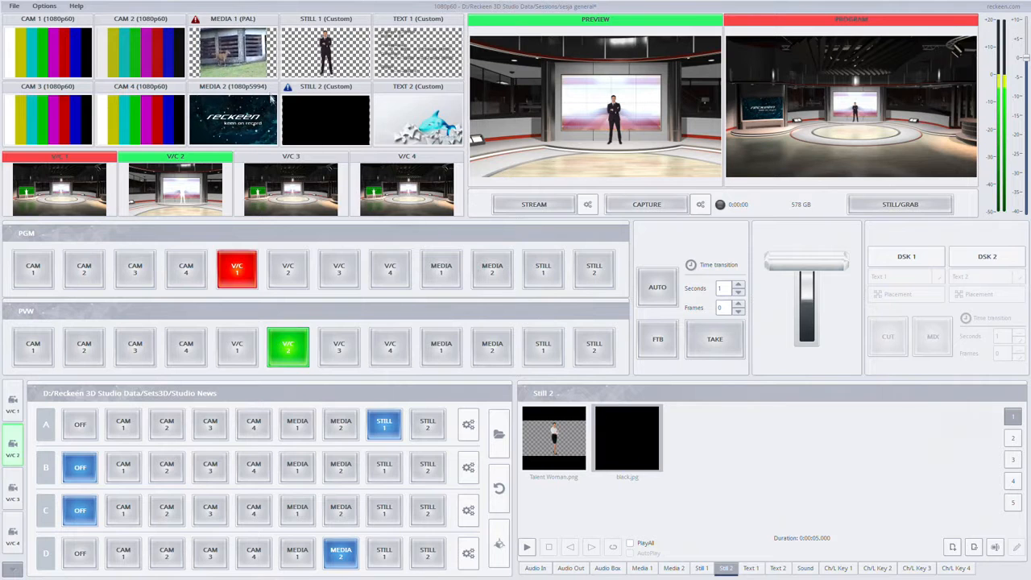
- Set the screen layout to Three Screens (Production + Multiview + Program)
{"action": "left_click", "coordinate": [47, 6]}
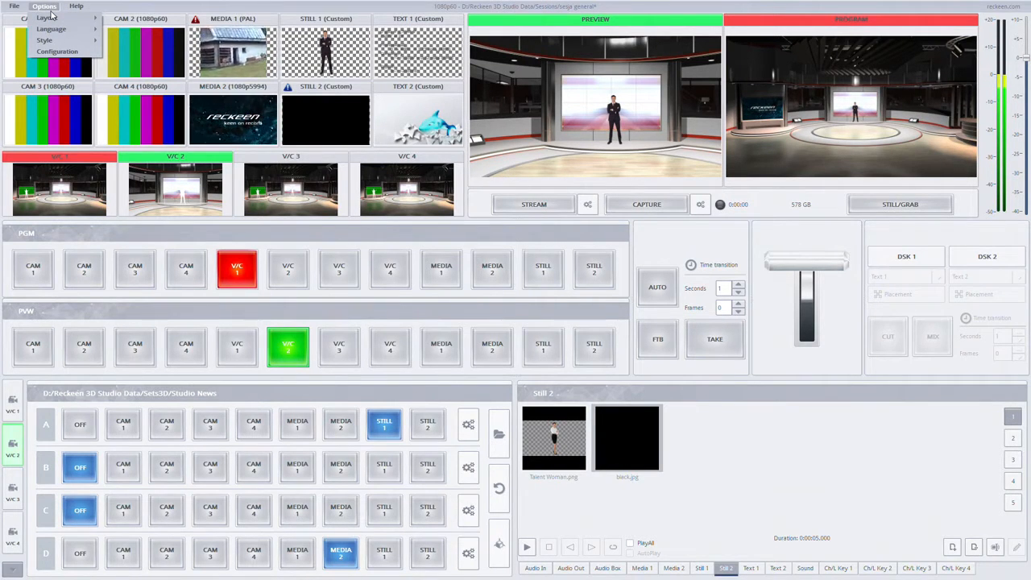
{"action": "mouse_move", "coordinate": [48, 17]}
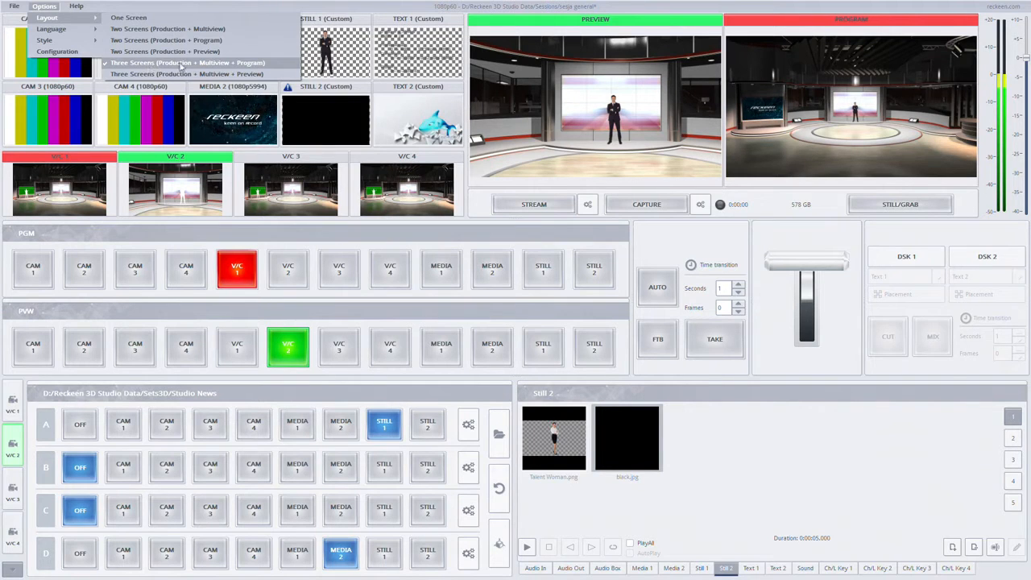
{"action": "left_click", "coordinate": [242, 63]}
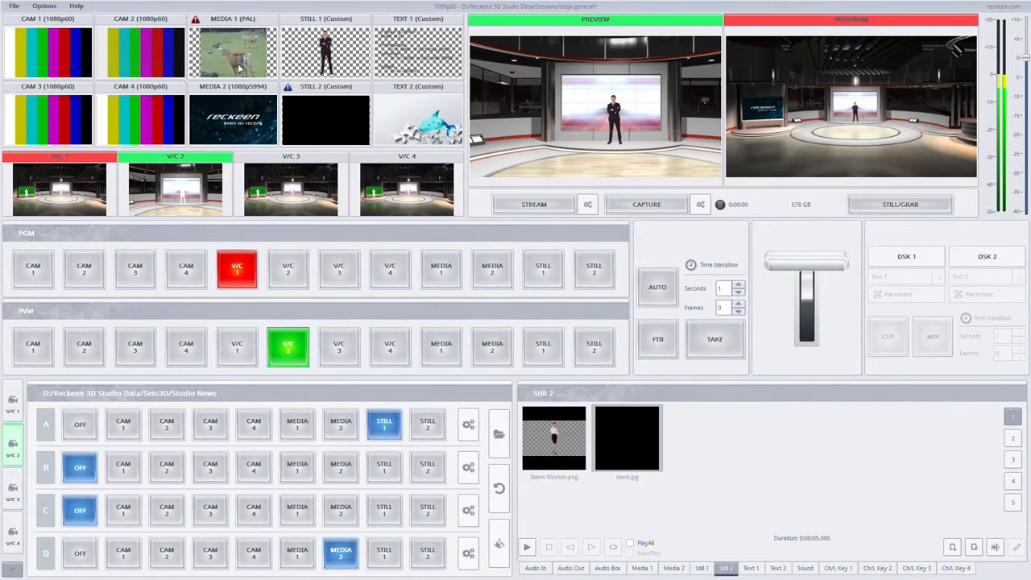
- Try the Black interface style and restore the White style
{"action": "left_click", "coordinate": [45, 7]}
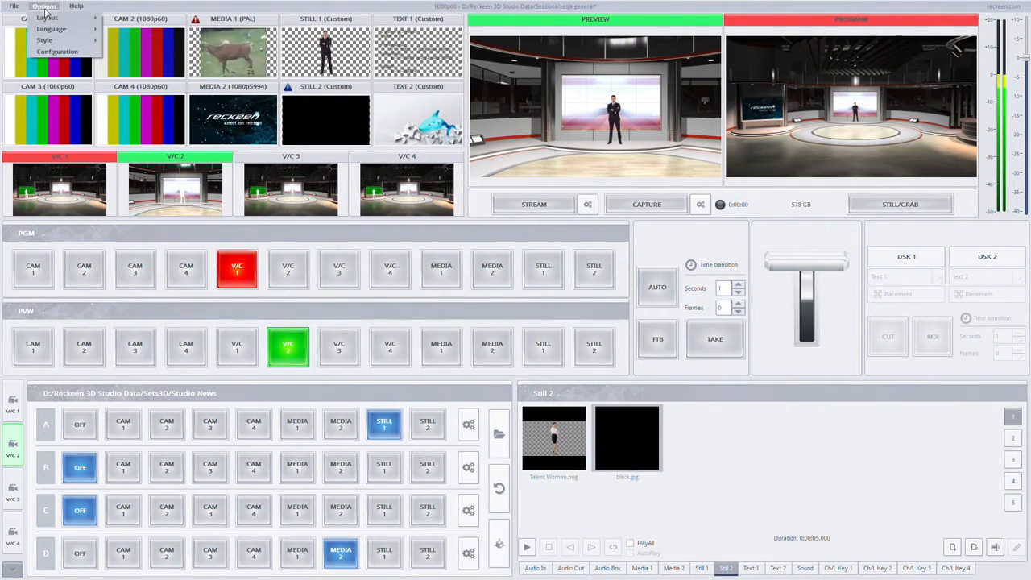
{"action": "mouse_move", "coordinate": [80, 29]}
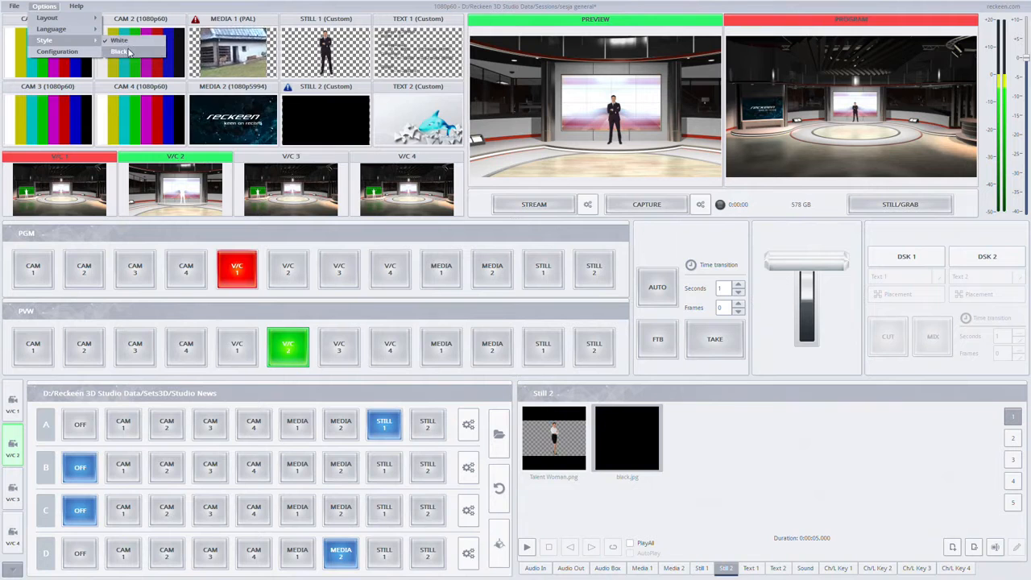
{"action": "left_click", "coordinate": [121, 51]}
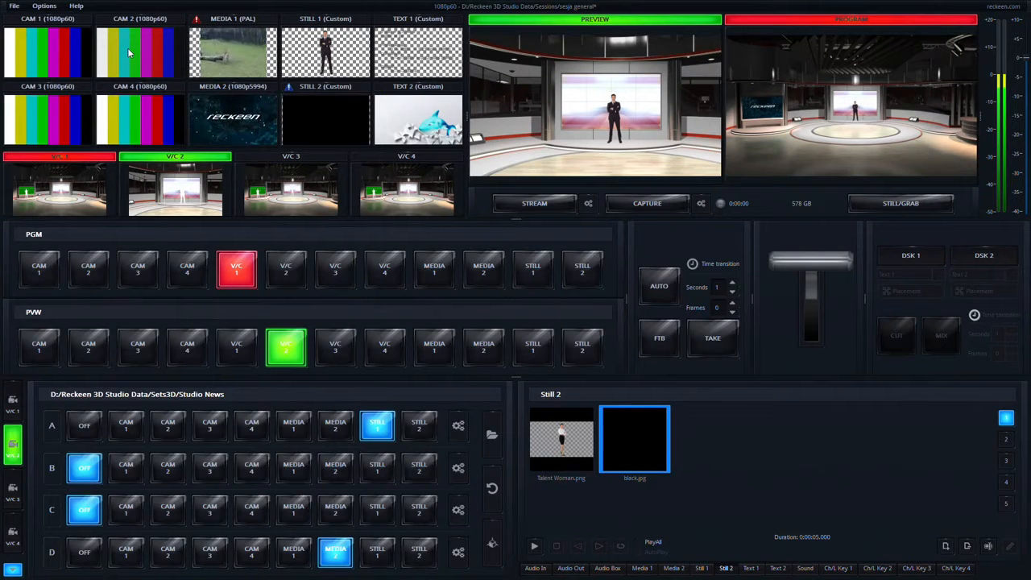
{"action": "left_click", "coordinate": [44, 6]}
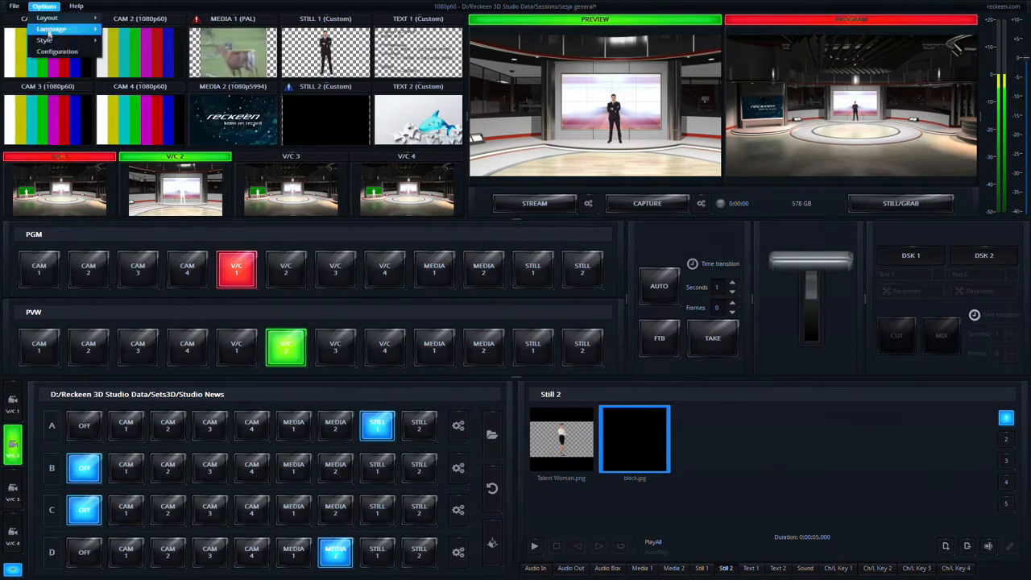
{"action": "left_click", "coordinate": [105, 41]}
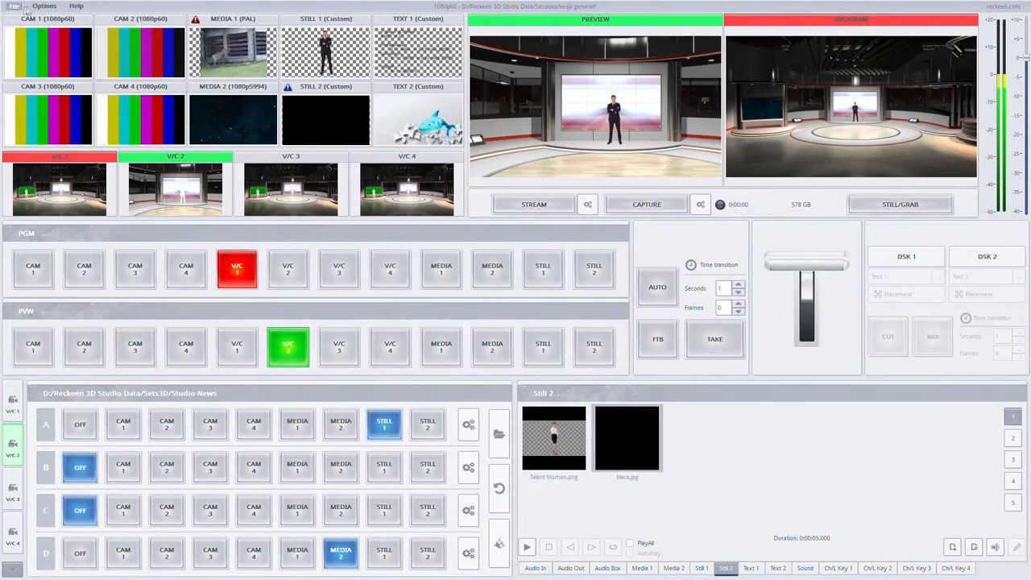
- In the configuration's trigger settings, assign Graphics Overlay to Key F1 with Media 1 as the media stream unit
{"action": "left_click", "coordinate": [46, 7]}
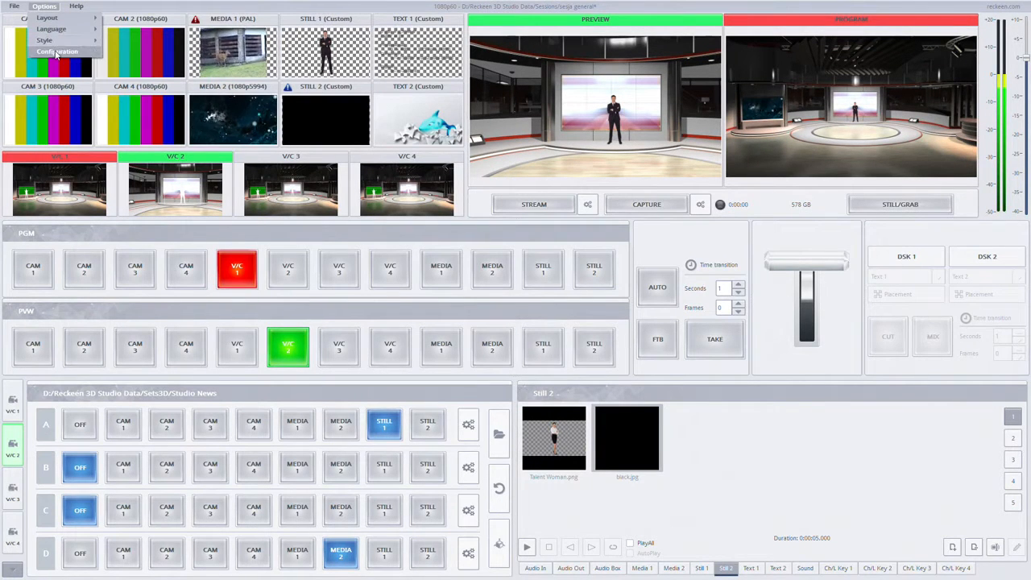
{"action": "left_click", "coordinate": [56, 52]}
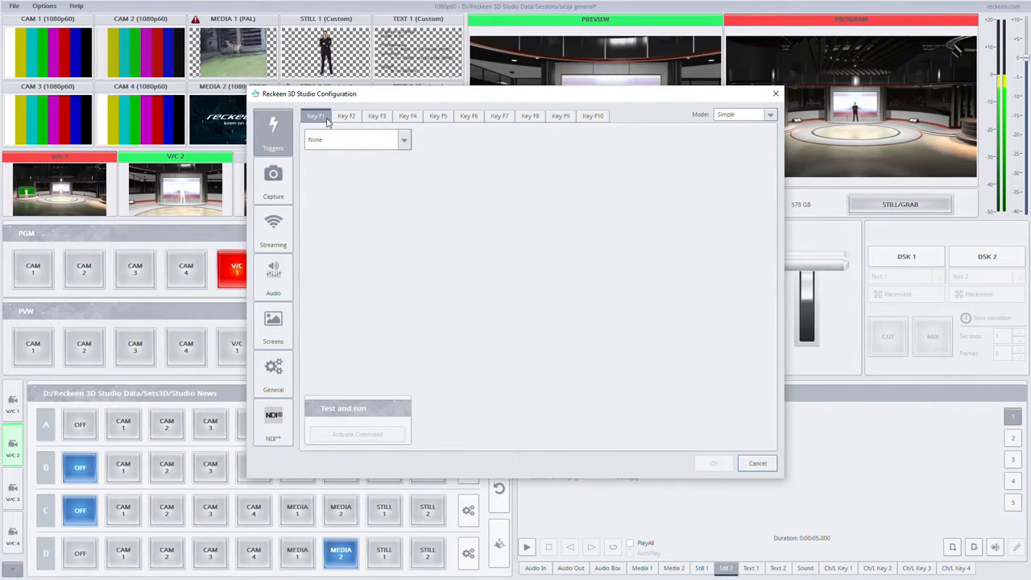
{"action": "left_click", "coordinate": [354, 139]}
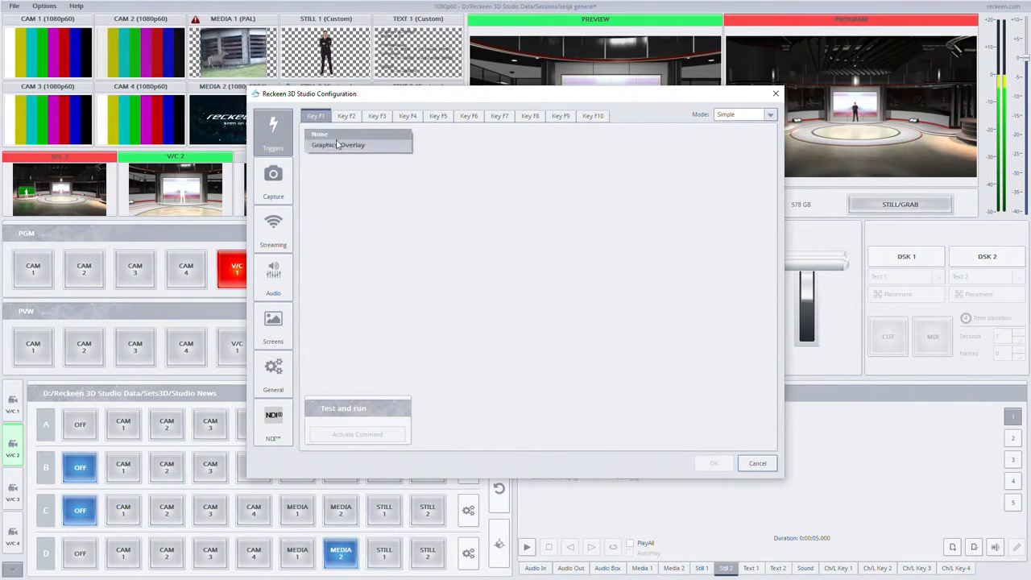
{"action": "left_click", "coordinate": [378, 149]}
{"action": "left_click", "coordinate": [487, 167]}
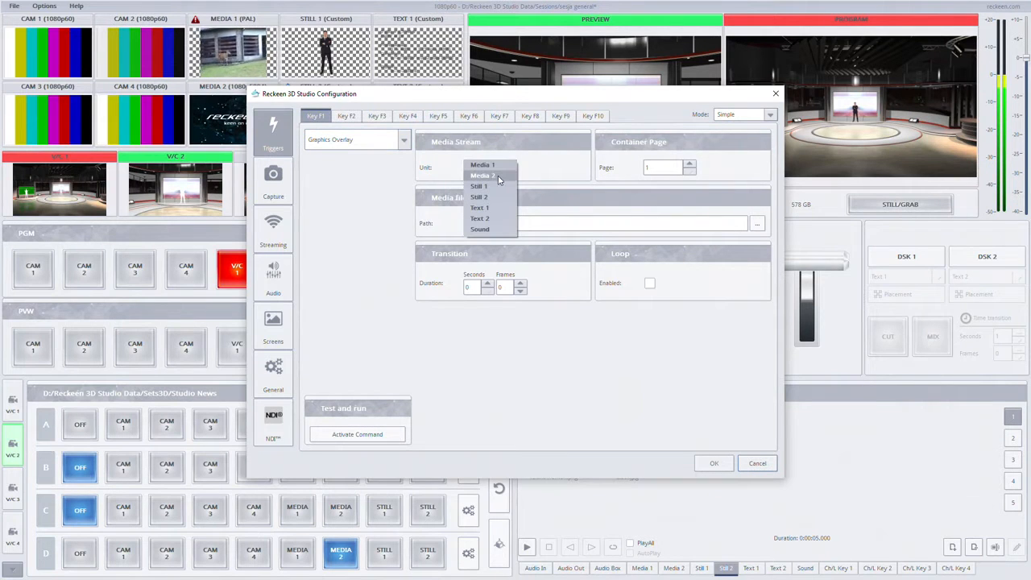
{"action": "left_click", "coordinate": [496, 167]}
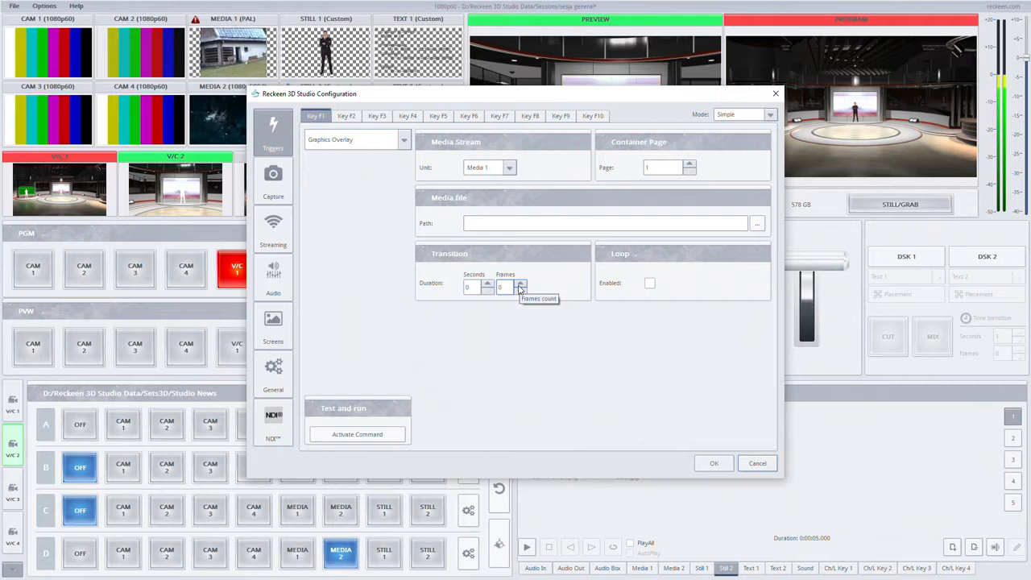
- Switch the triggers to Advanced mode and add an Audio Output: Volume command for the Capture unit to Key F1
{"action": "left_click", "coordinate": [732, 115]}
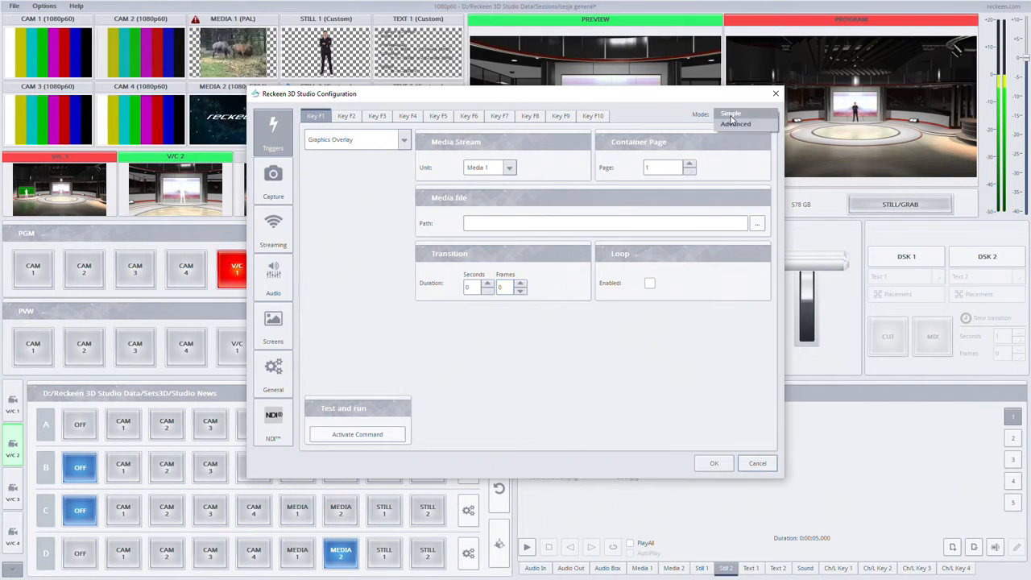
{"action": "left_click", "coordinate": [735, 125]}
{"action": "left_click", "coordinate": [566, 300]}
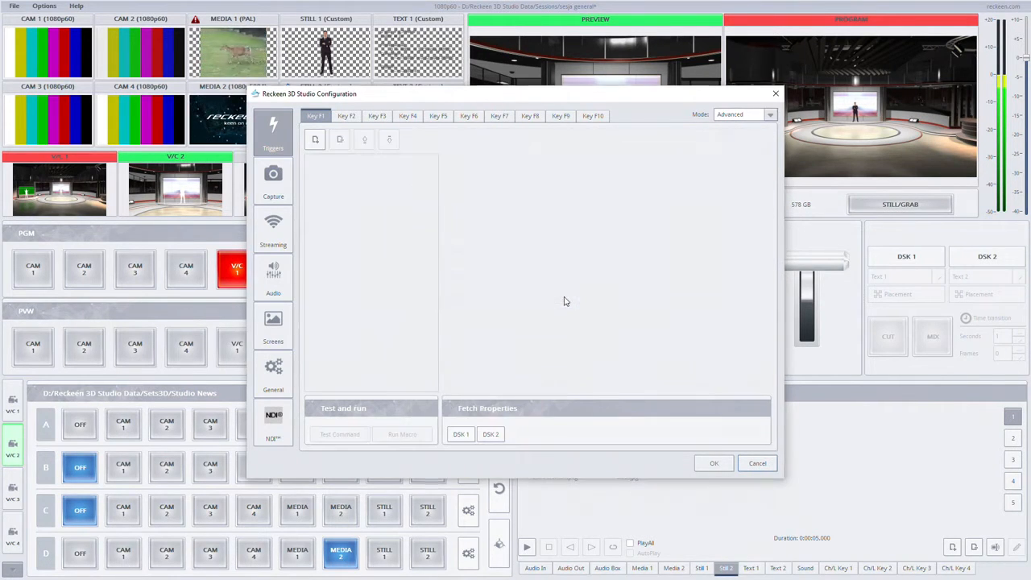
{"action": "left_click", "coordinate": [315, 140]}
{"action": "left_click", "coordinate": [491, 211]}
{"action": "double_click", "coordinate": [491, 210]}
{"action": "left_click", "coordinate": [524, 182]}
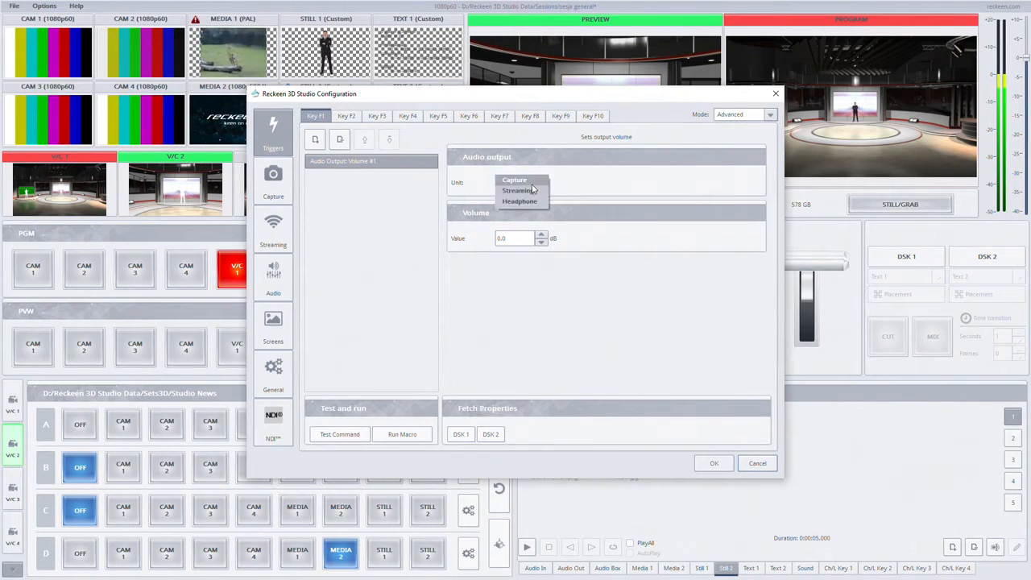
{"action": "left_click", "coordinate": [530, 180]}
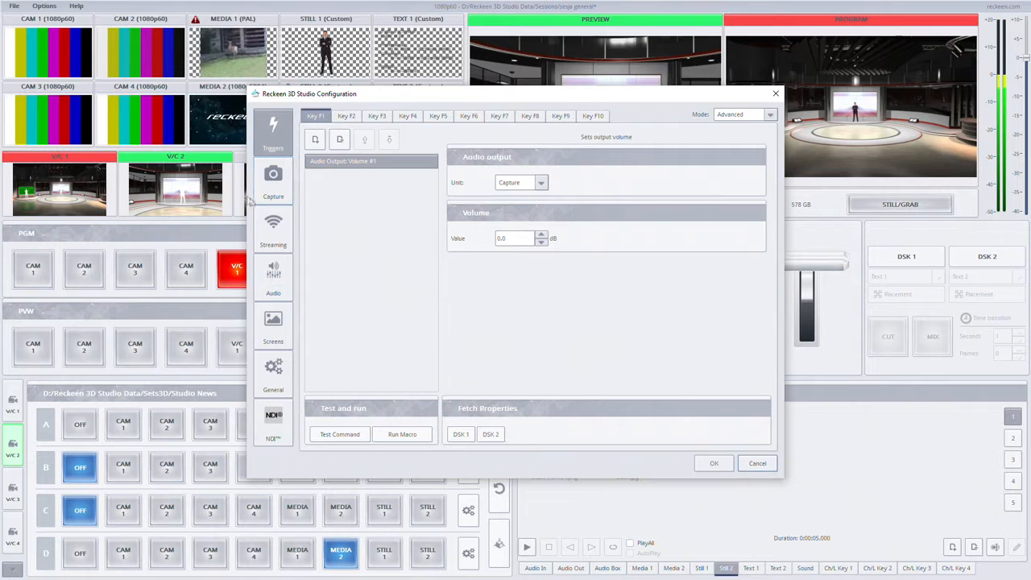
- Configure capture to use the H.264 codec with a custom bitrate of about 5890 kbps
{"action": "left_click", "coordinate": [273, 179]}
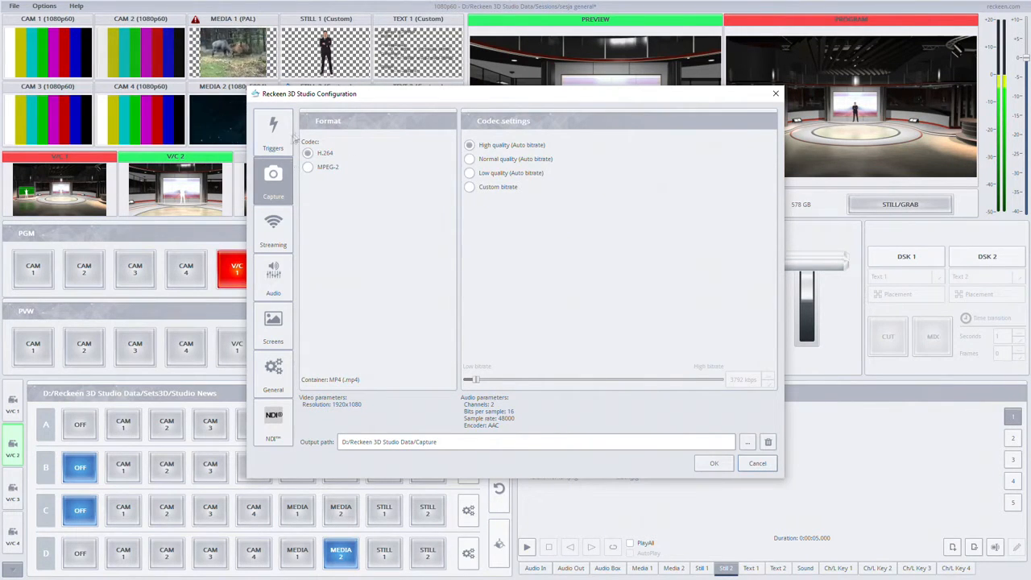
{"action": "left_click", "coordinate": [306, 168]}
{"action": "left_click", "coordinate": [307, 154]}
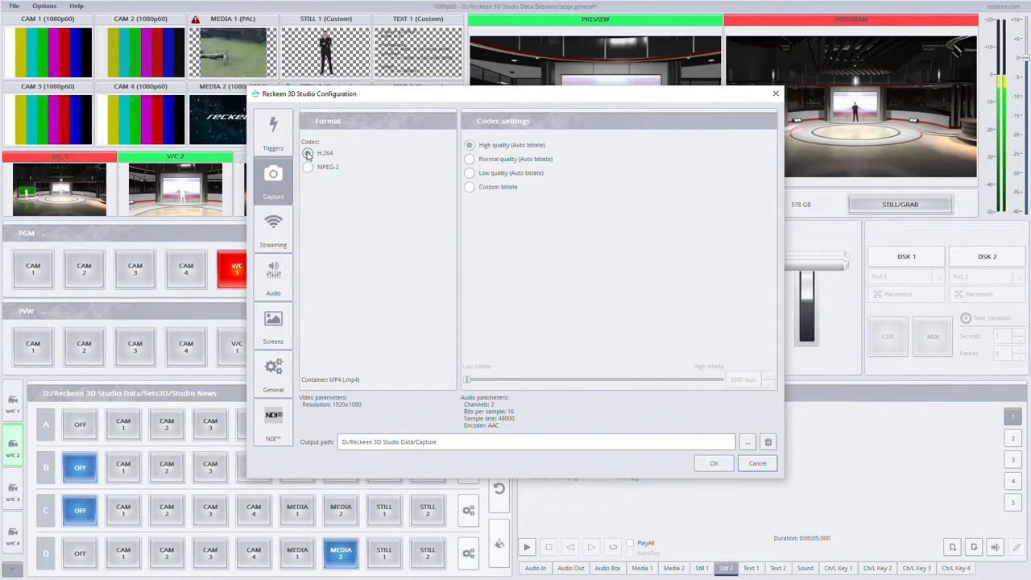
{"action": "left_click", "coordinate": [468, 158]}
{"action": "left_click", "coordinate": [469, 172]}
{"action": "left_click", "coordinate": [469, 187]}
{"action": "left_click_drag", "start_coordinate": [467, 379], "coordinate": [500, 378]}
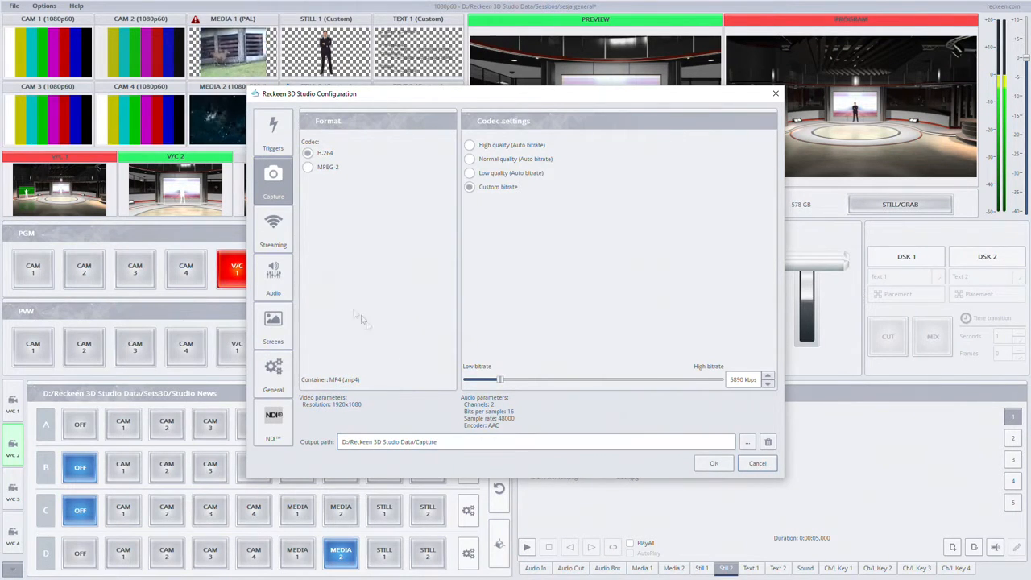
- Set the streaming service to YouTube with the 720p video setting
{"action": "left_click", "coordinate": [273, 228]}
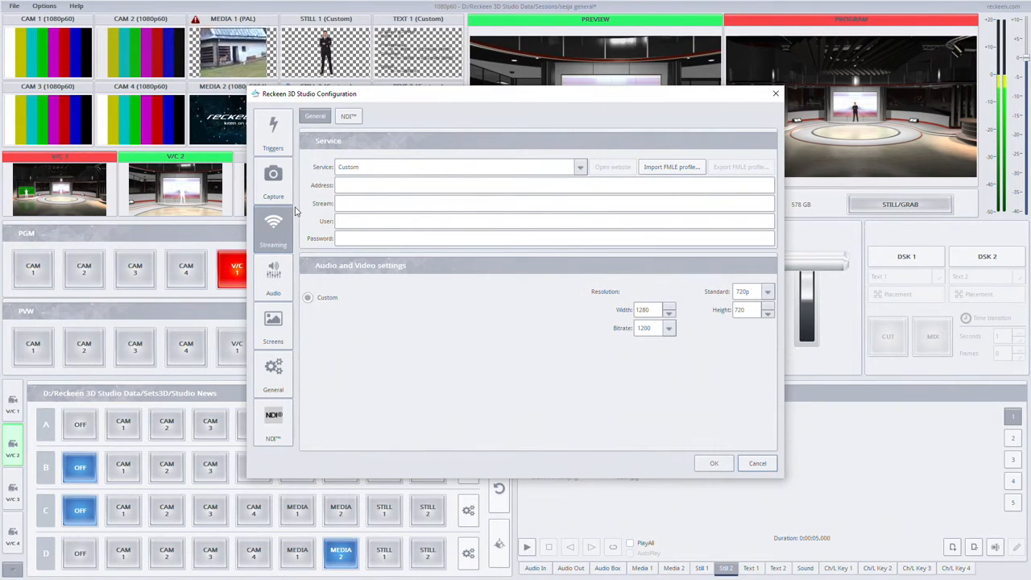
{"action": "left_click", "coordinate": [380, 171]}
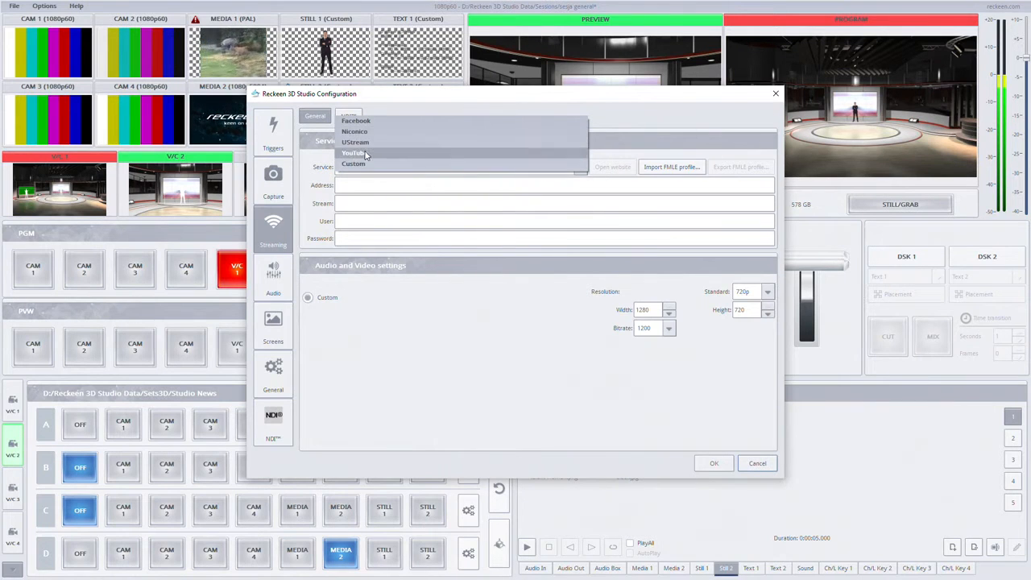
{"action": "left_click", "coordinate": [365, 154]}
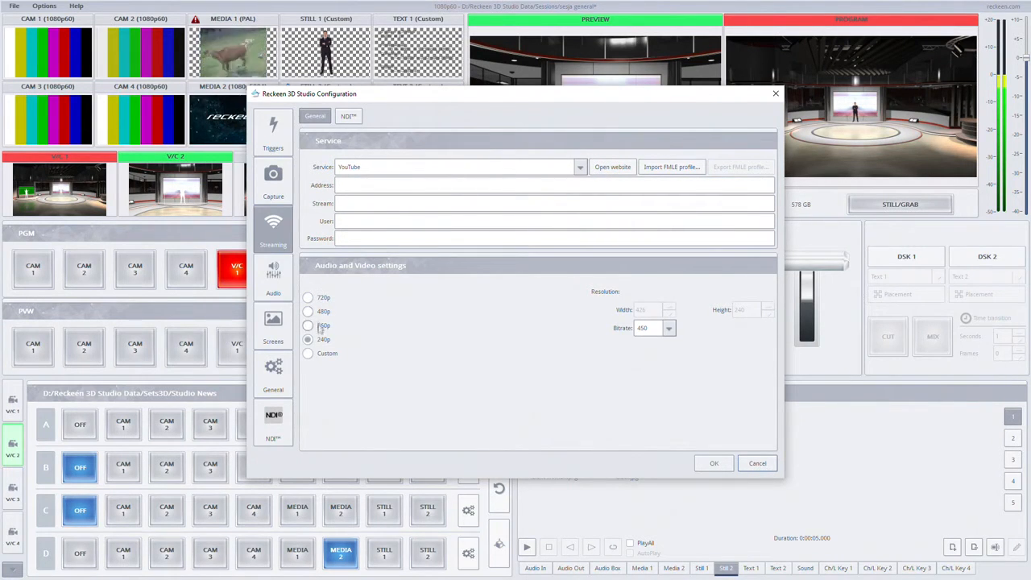
{"action": "left_click", "coordinate": [310, 297]}
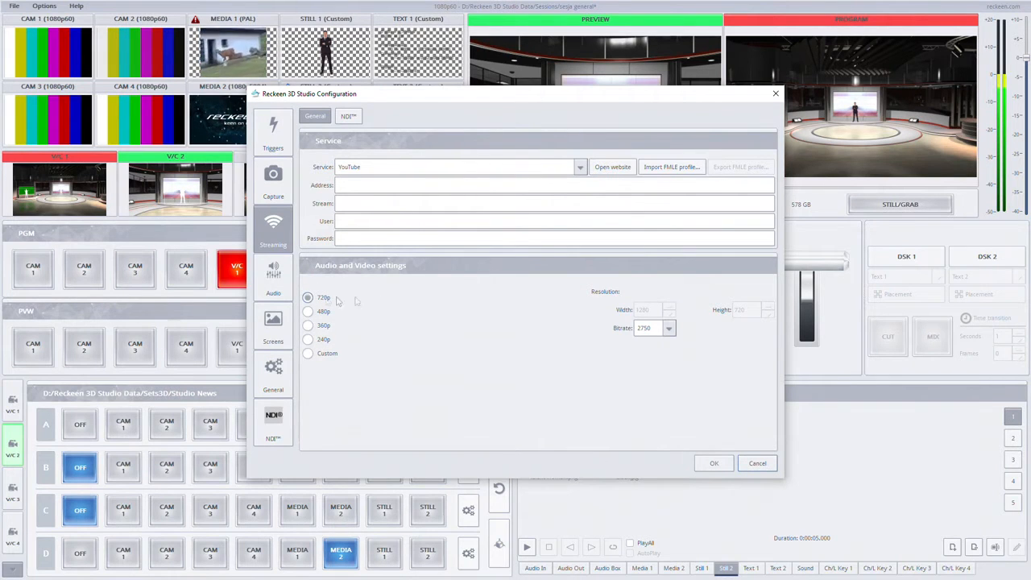
- Select NDI streaming under the name Reckeen PGM Out, accept the configuration and start the stream
{"action": "left_click", "coordinate": [357, 117]}
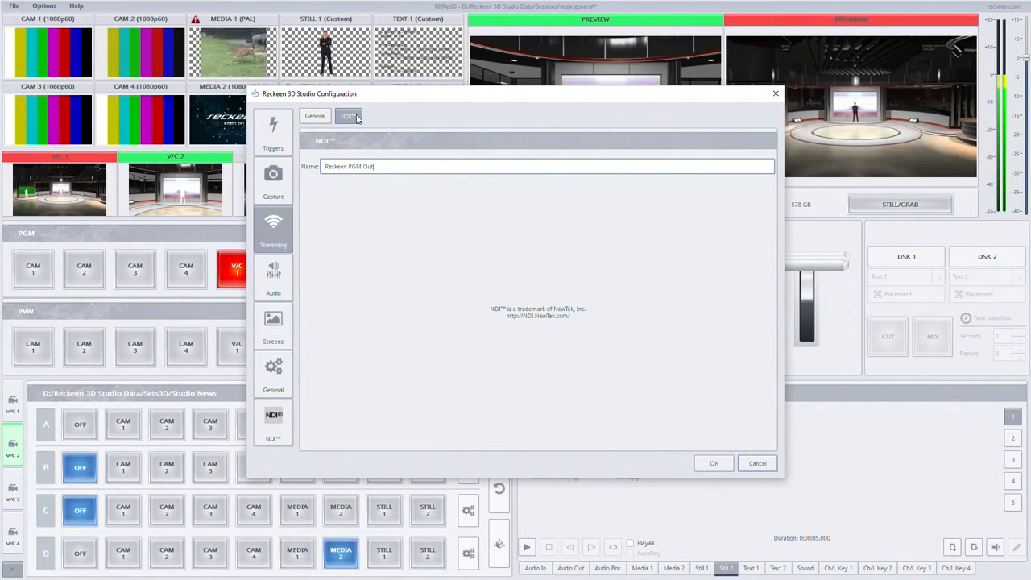
{"action": "left_click_drag", "start_coordinate": [409, 164], "coordinate": [323, 171]}
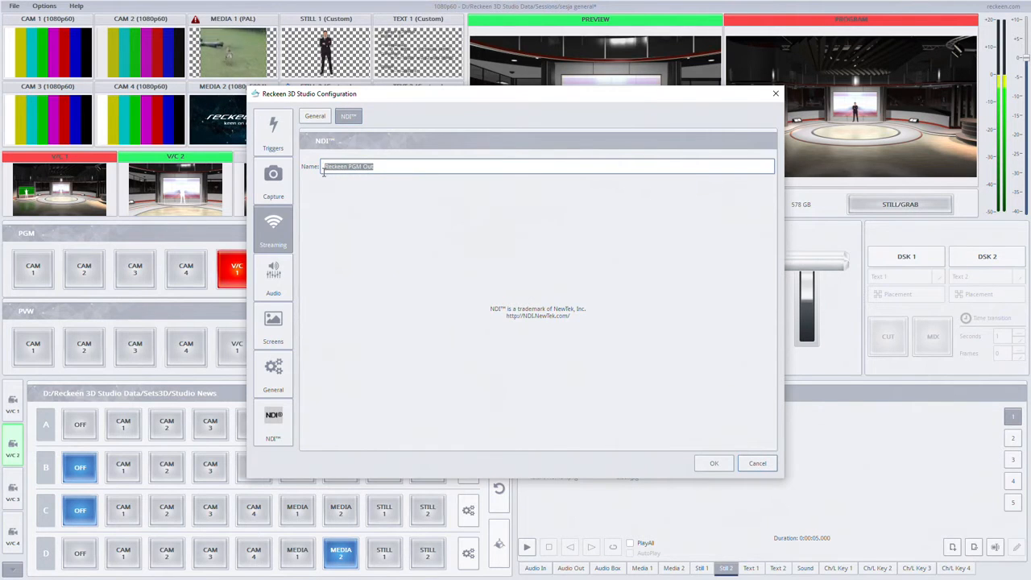
{"action": "left_click", "coordinate": [388, 165]}
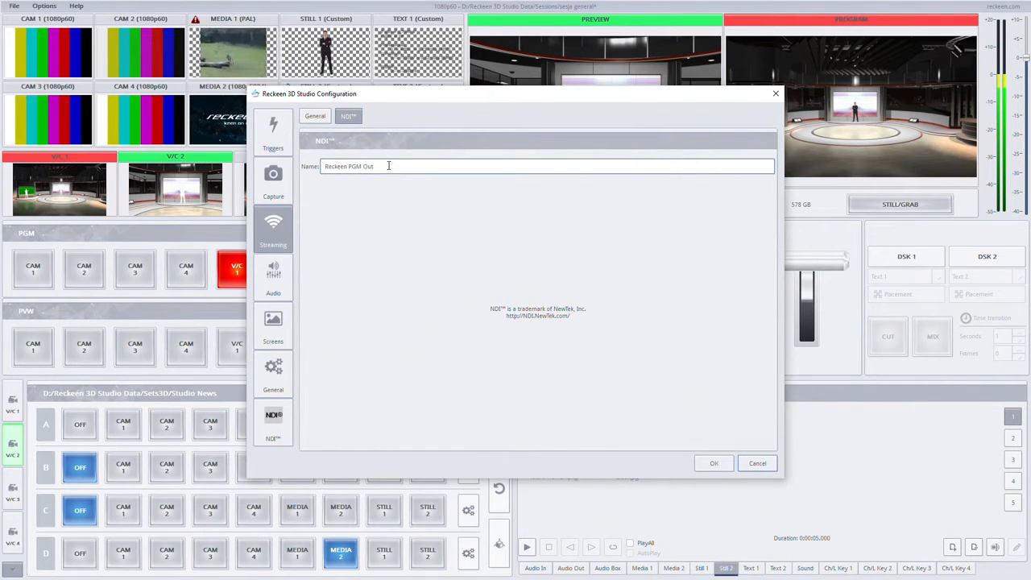
{"action": "left_click", "coordinate": [712, 465]}
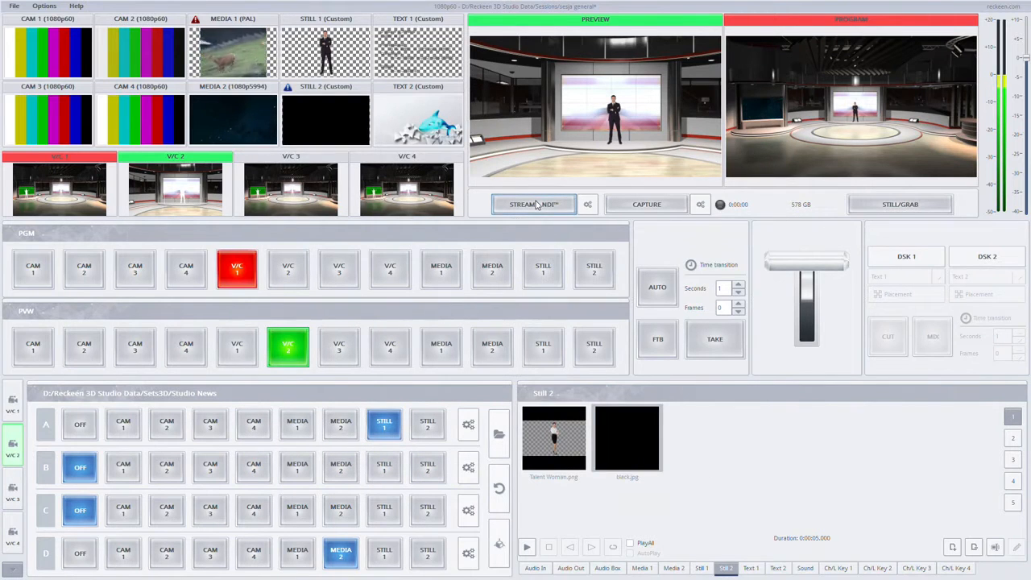
{"action": "left_click", "coordinate": [534, 206]}
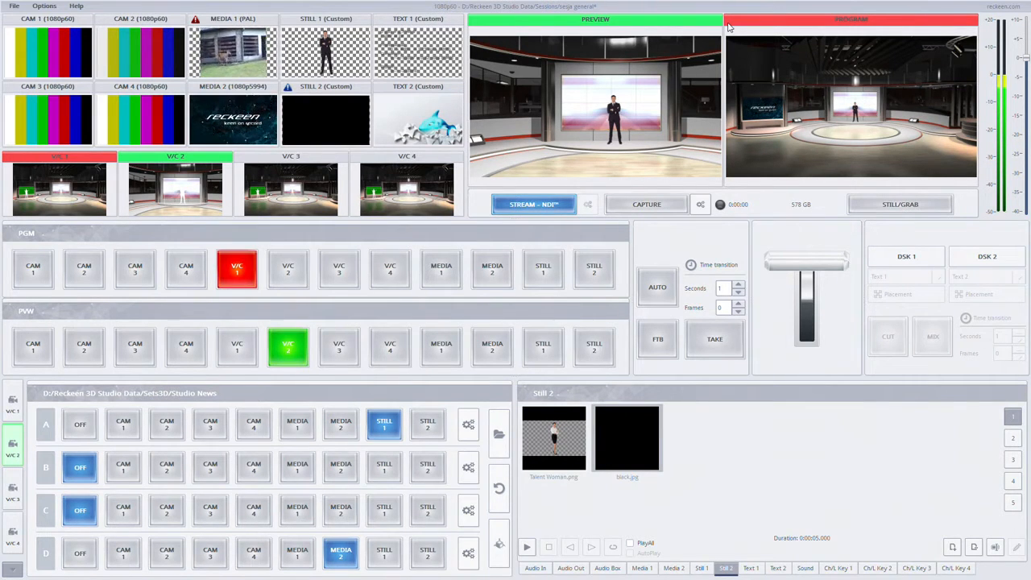
- In the audio configuration, try the Consumer (-10dBV) level, restore Pro (+4dBu) and accept the settings
{"action": "left_click", "coordinate": [45, 5]}
{"action": "left_click", "coordinate": [47, 52]}
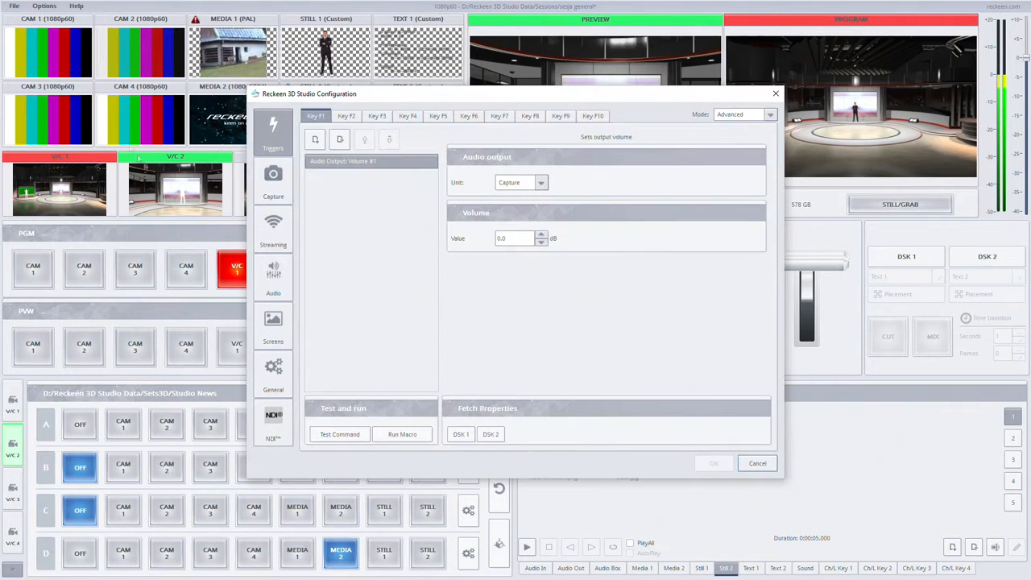
{"action": "left_click", "coordinate": [271, 275]}
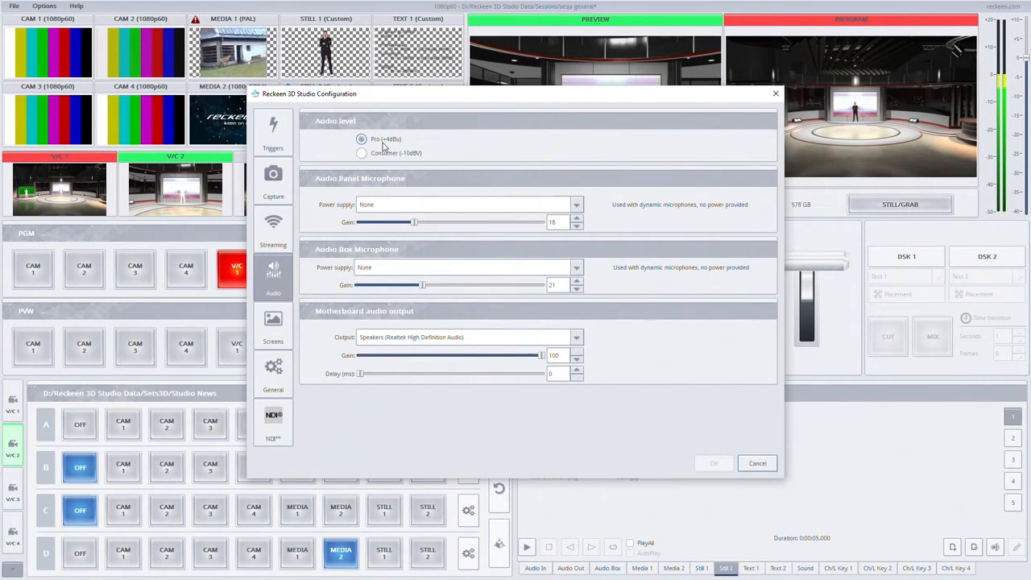
{"action": "left_click", "coordinate": [370, 154]}
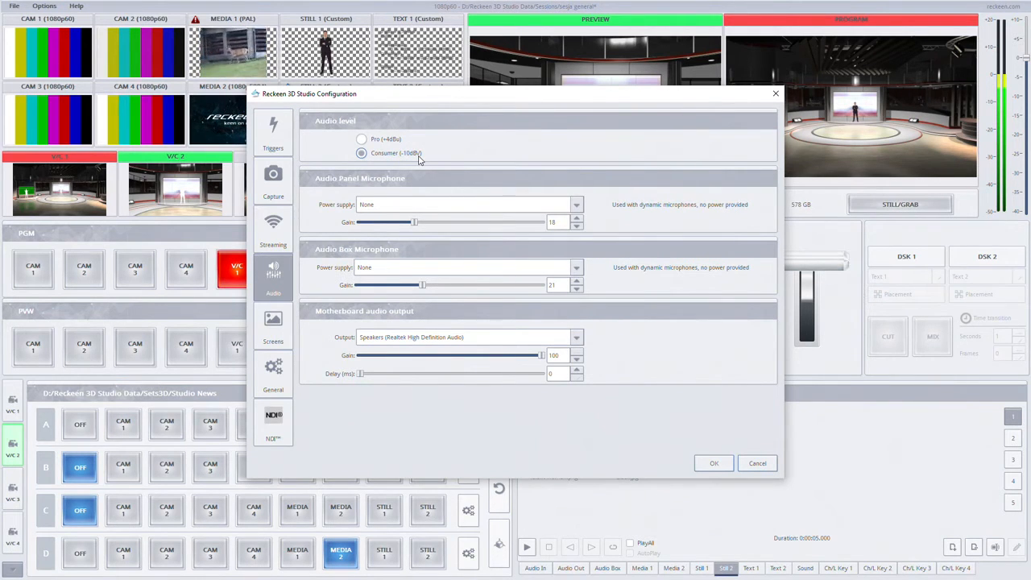
{"action": "left_click", "coordinate": [364, 139]}
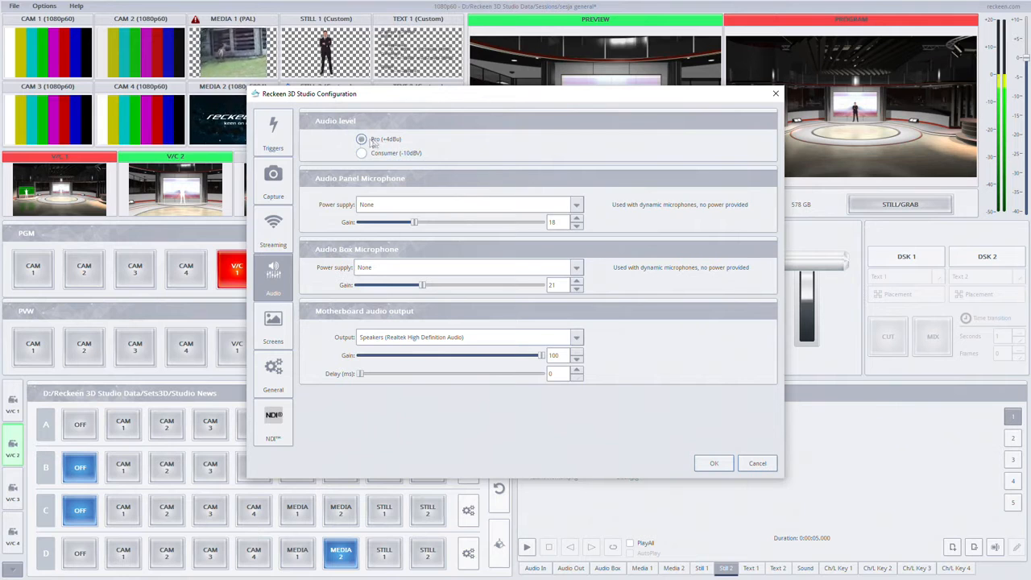
{"action": "left_click", "coordinate": [708, 463]}
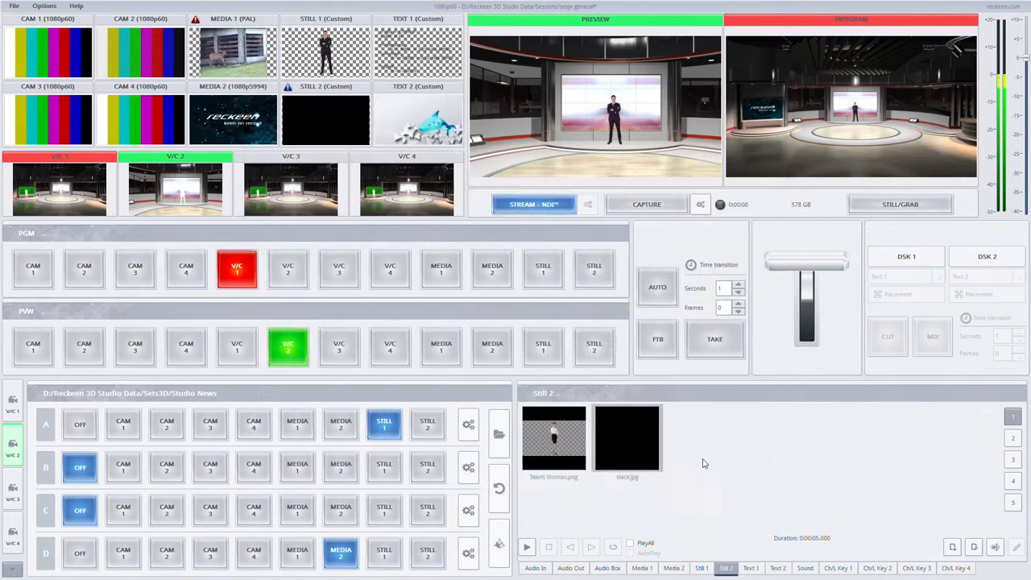
- Show the audio input mixer
{"action": "left_click", "coordinate": [532, 569]}
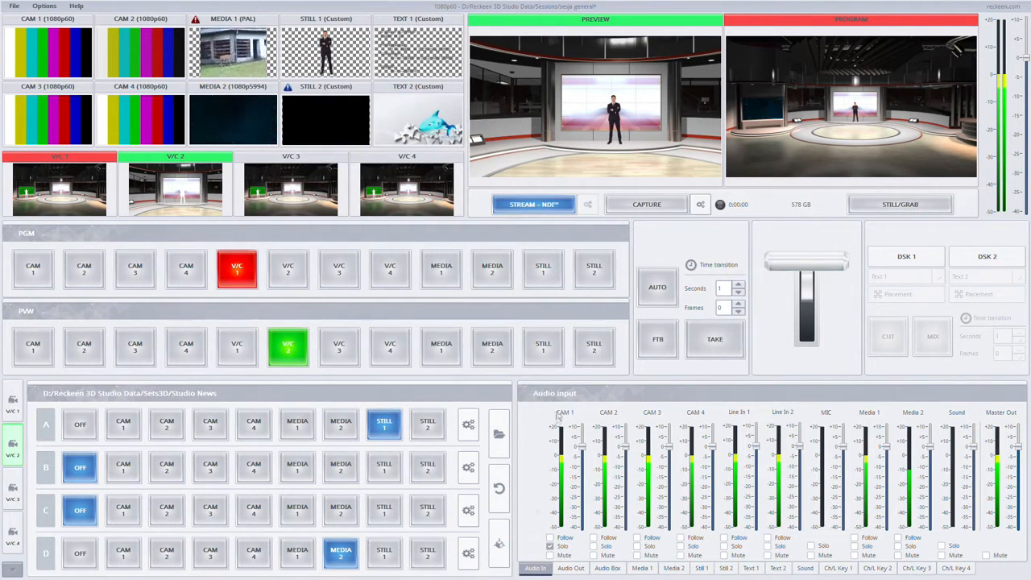
- Put Still 2 on both program and preview, and overlay Text 1 through DSK 1
{"action": "left_click", "coordinate": [597, 278]}
{"action": "left_click", "coordinate": [594, 346]}
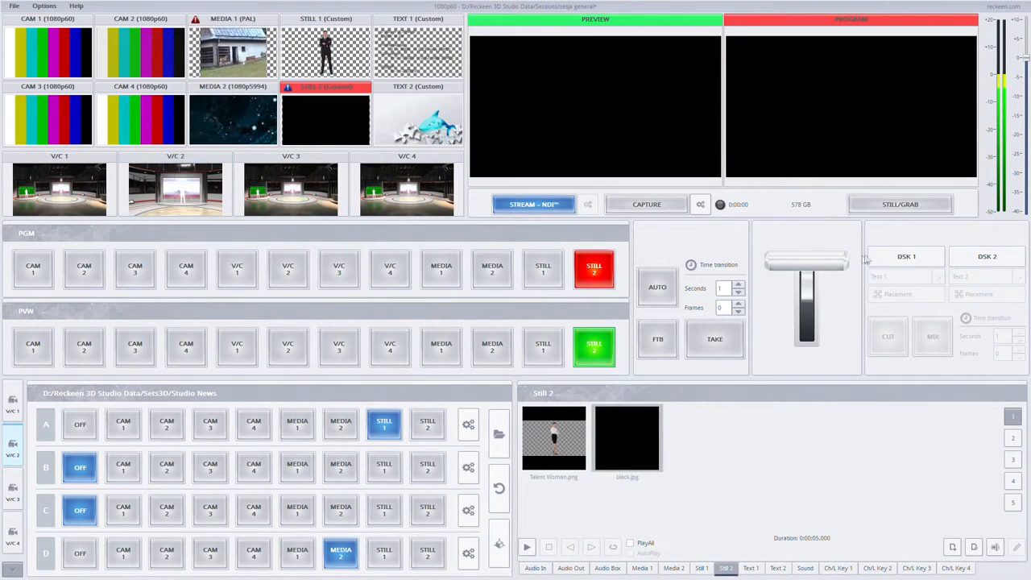
{"action": "left_click", "coordinate": [884, 257]}
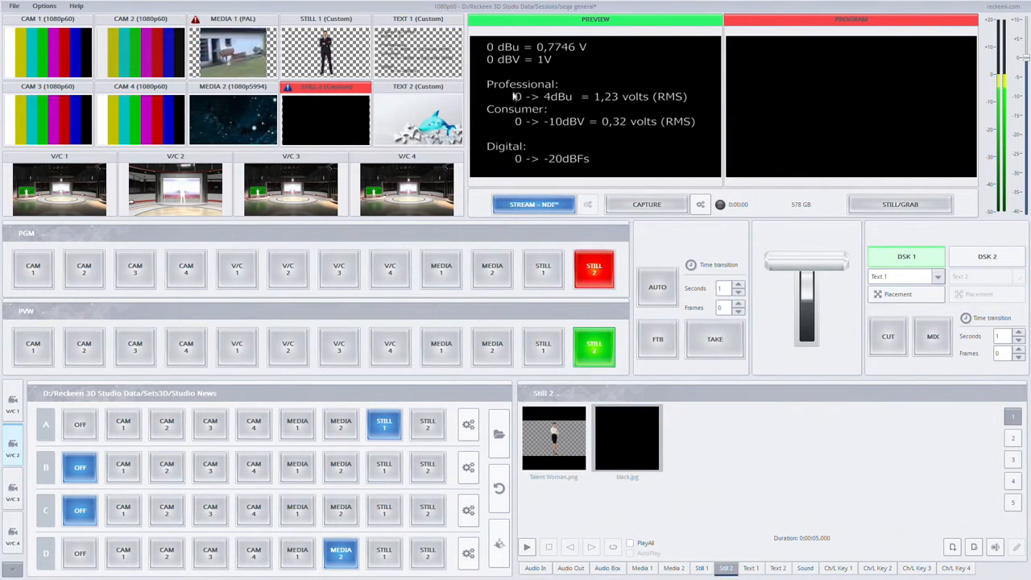
- Bring back the audio input mixer, set the audio level to Consumer (-10dBV) in the configuration and accept it
{"action": "left_click", "coordinate": [538, 568]}
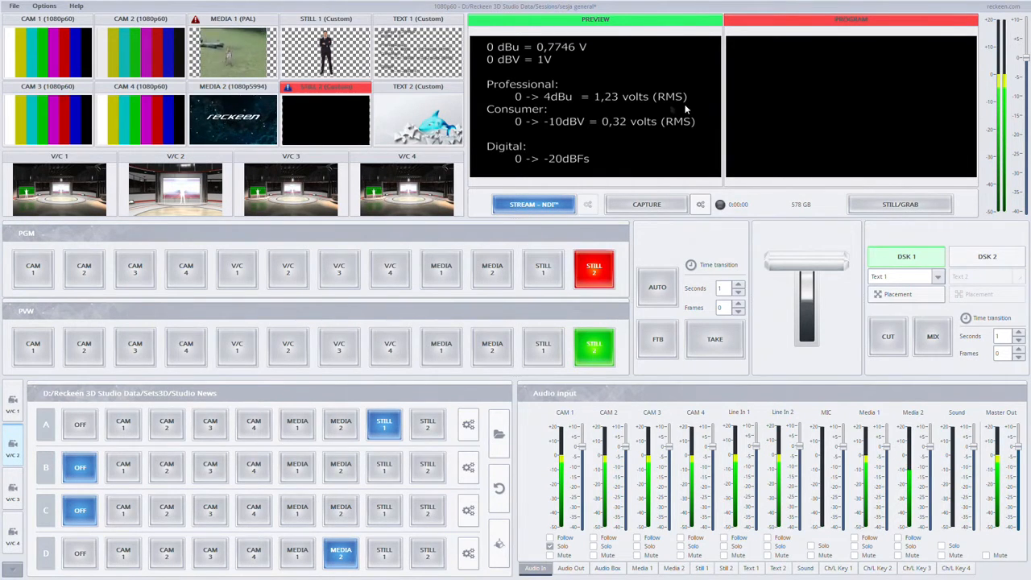
{"action": "left_click", "coordinate": [44, 6]}
{"action": "left_click", "coordinate": [58, 54]}
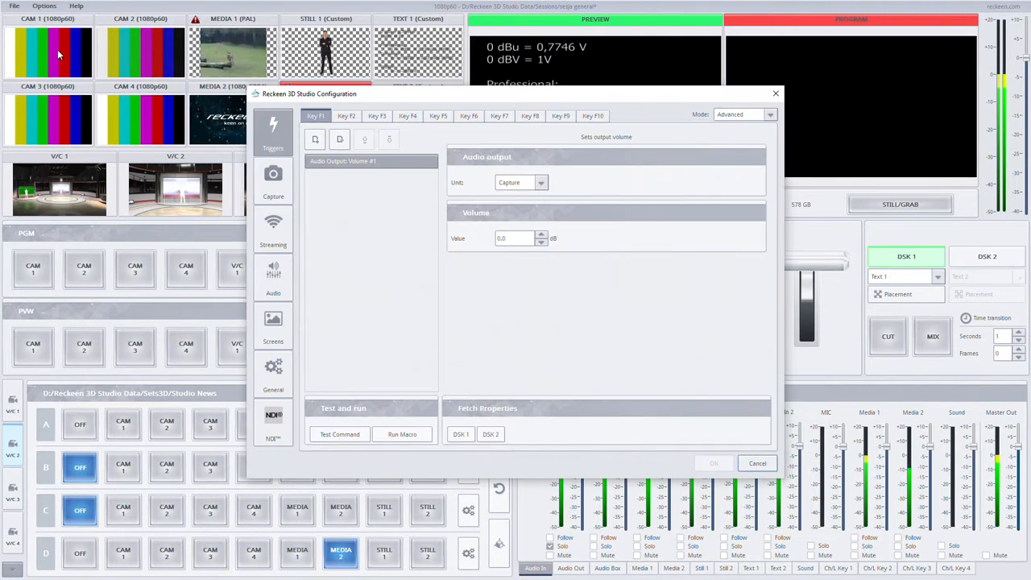
{"action": "left_click", "coordinate": [273, 275]}
{"action": "left_click", "coordinate": [376, 155]}
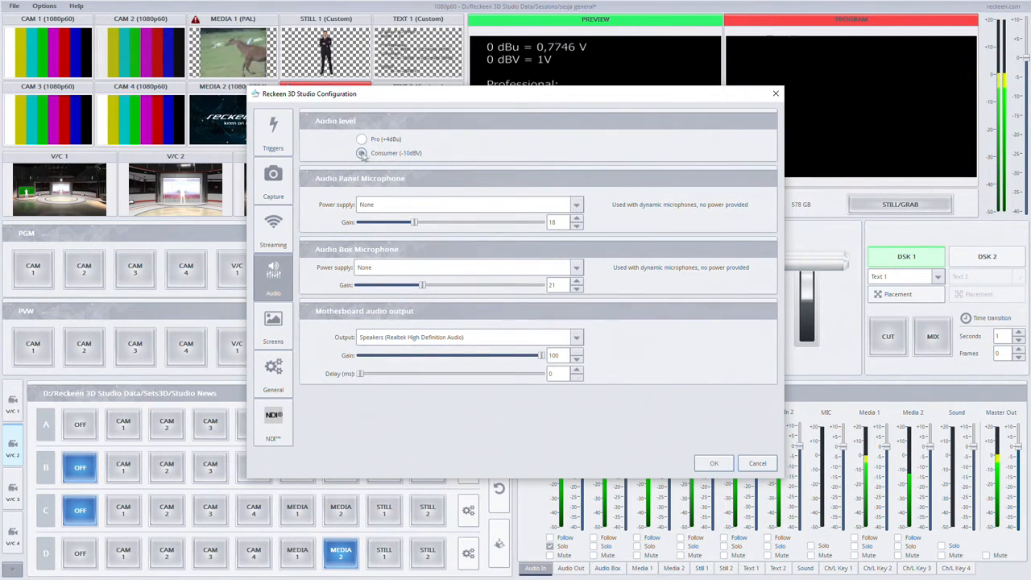
{"action": "left_click", "coordinate": [720, 467]}
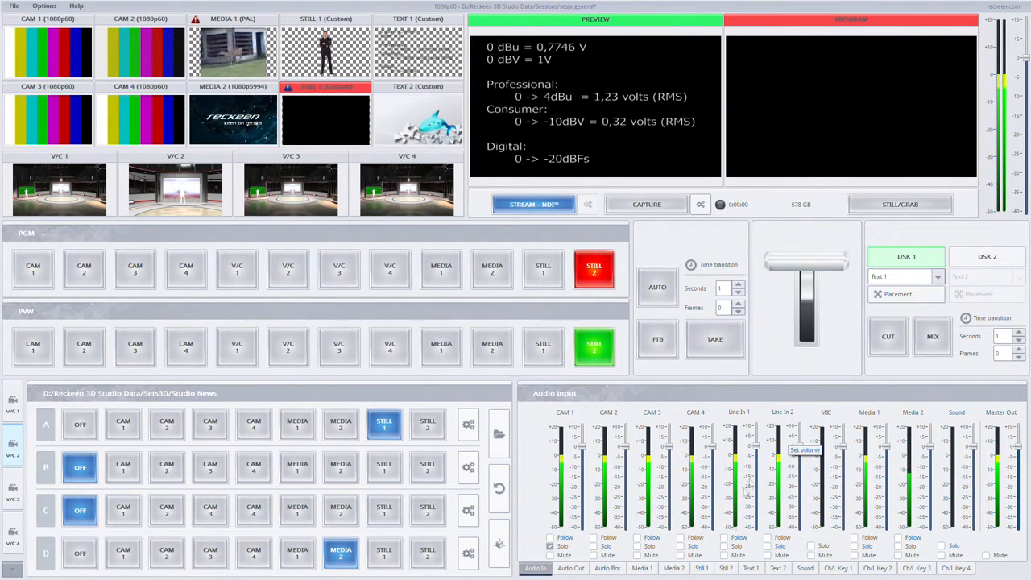
- Look over the Audio Box mixer and return to the audio input mixer
{"action": "left_click", "coordinate": [603, 568]}
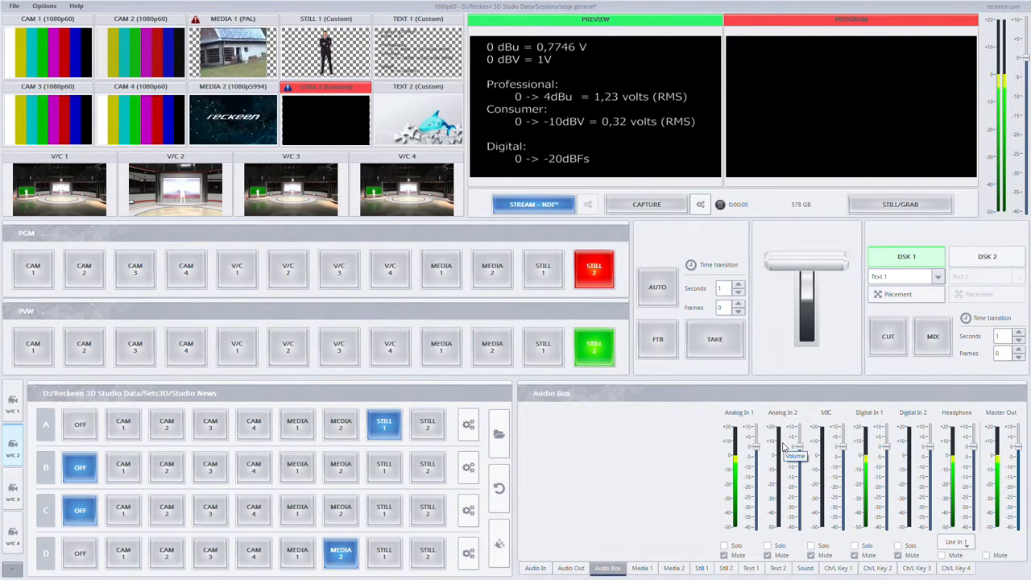
{"action": "left_click", "coordinate": [535, 568]}
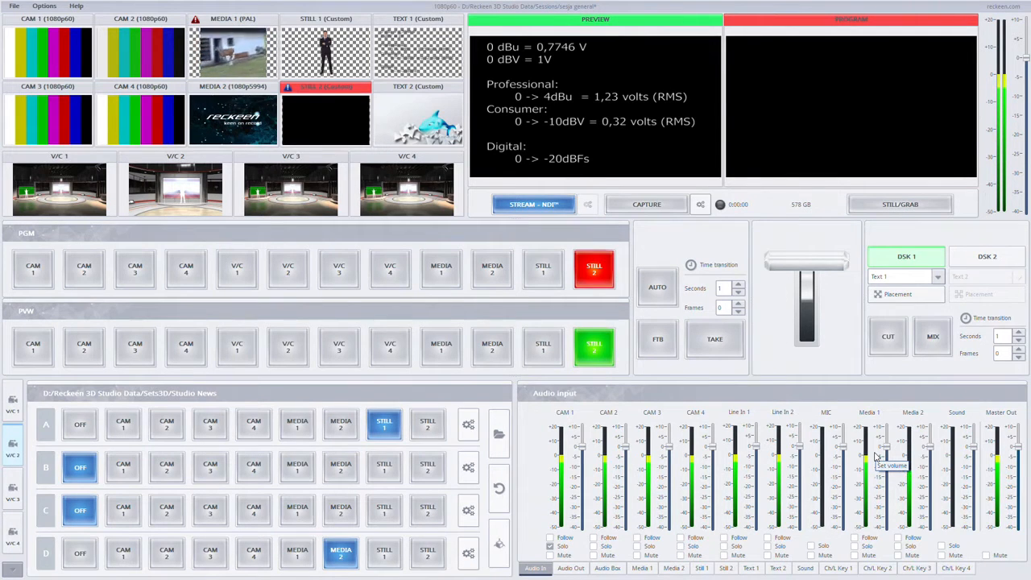
- Turn off DSK 1, and put V/C 1 on program and V/C 2 on preview
{"action": "left_click", "coordinate": [907, 257]}
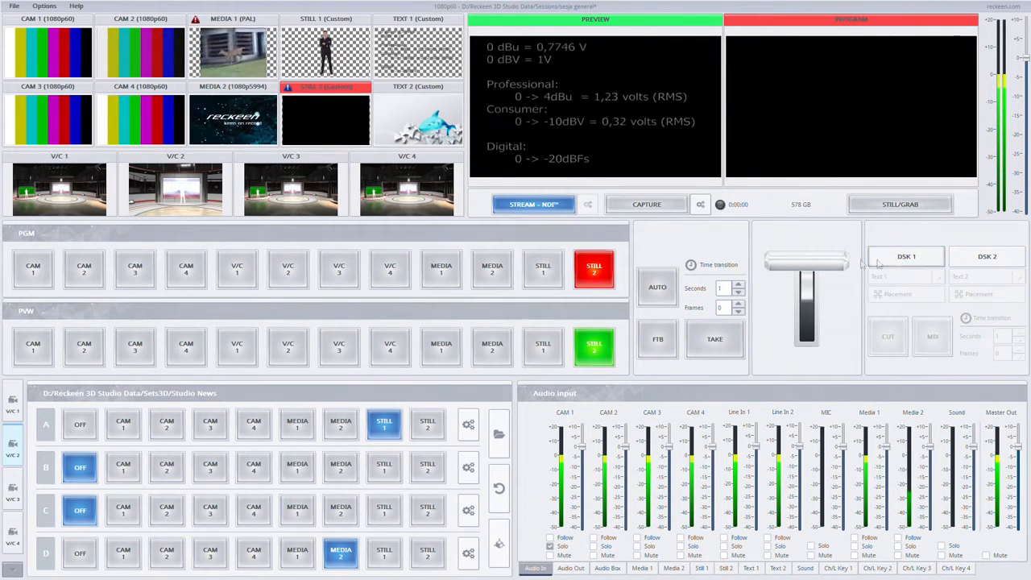
{"action": "left_click", "coordinate": [237, 265]}
{"action": "left_click", "coordinate": [288, 345]}
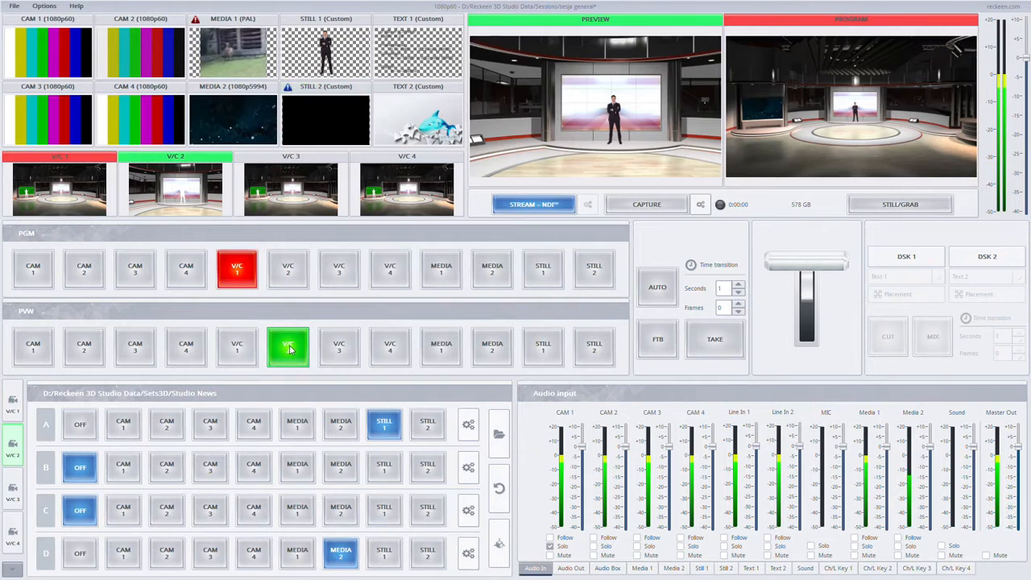
- Review the audio configuration's level, microphone and motherboard output settings, and close it without saving
{"action": "left_click", "coordinate": [43, 7]}
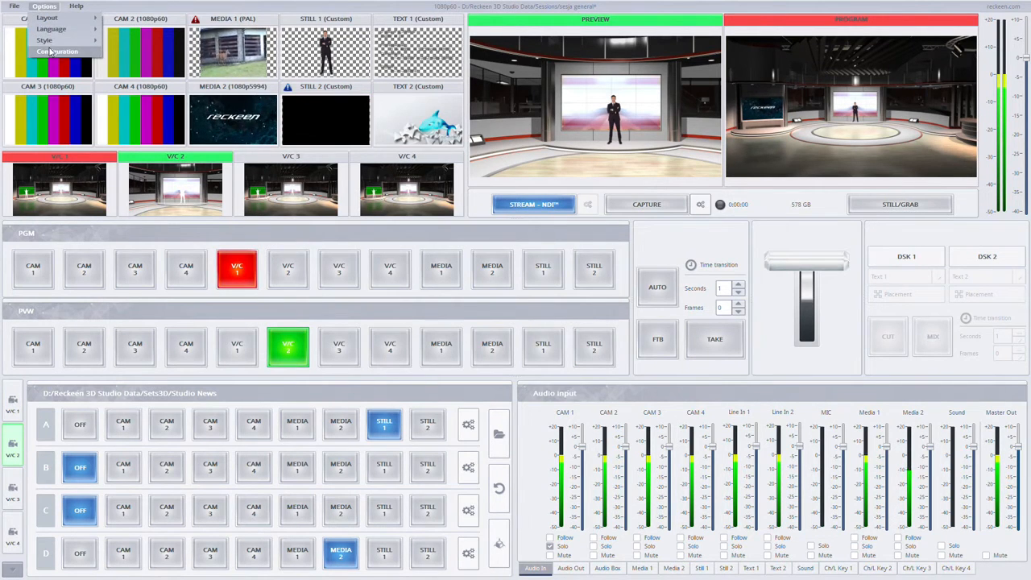
{"action": "left_click", "coordinate": [50, 52]}
{"action": "left_click", "coordinate": [273, 271]}
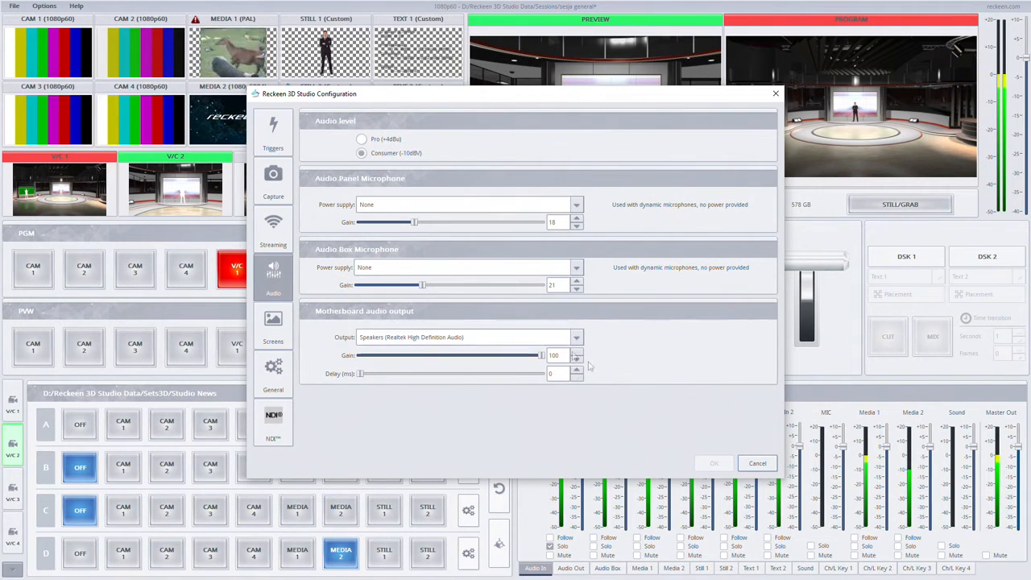
{"action": "left_click", "coordinate": [752, 464]}
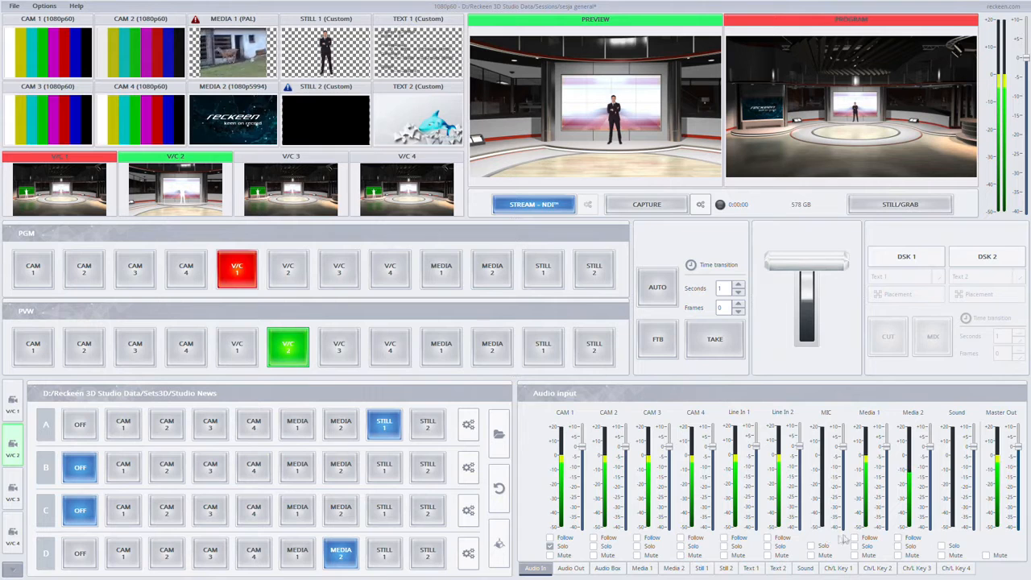
- In the audio configuration, set the Audio Panel Microphone gain to 0 with its power supply on None
{"action": "left_click", "coordinate": [45, 6]}
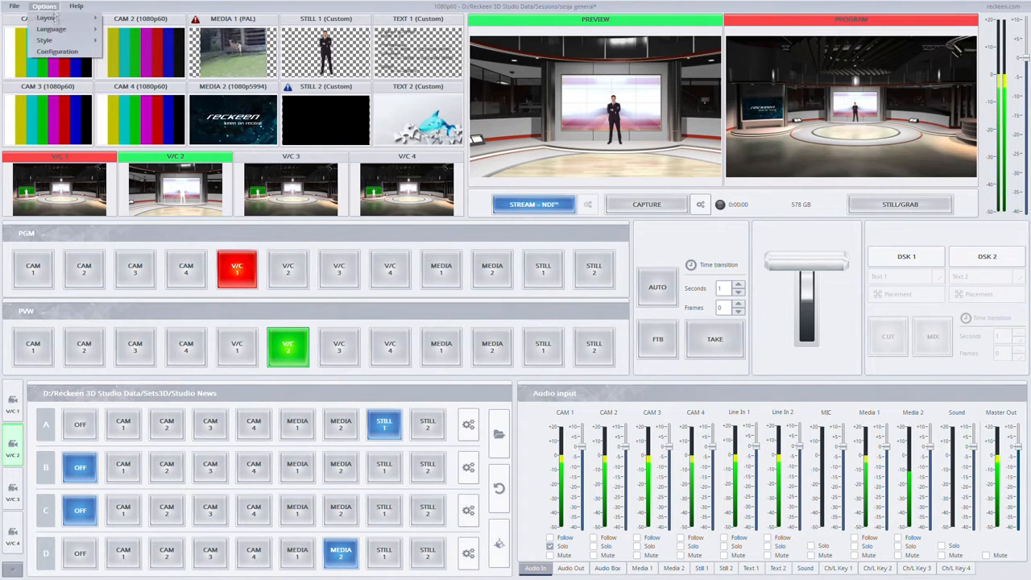
{"action": "left_click", "coordinate": [62, 53]}
{"action": "left_click", "coordinate": [273, 275]}
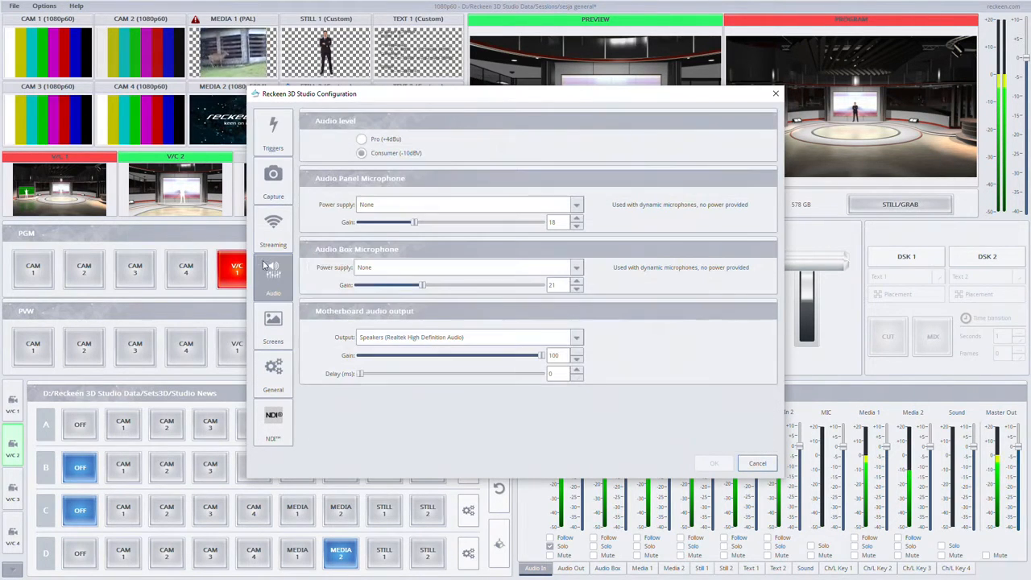
{"action": "left_click_drag", "start_coordinate": [413, 225], "coordinate": [360, 225]}
{"action": "left_click", "coordinate": [383, 204]}
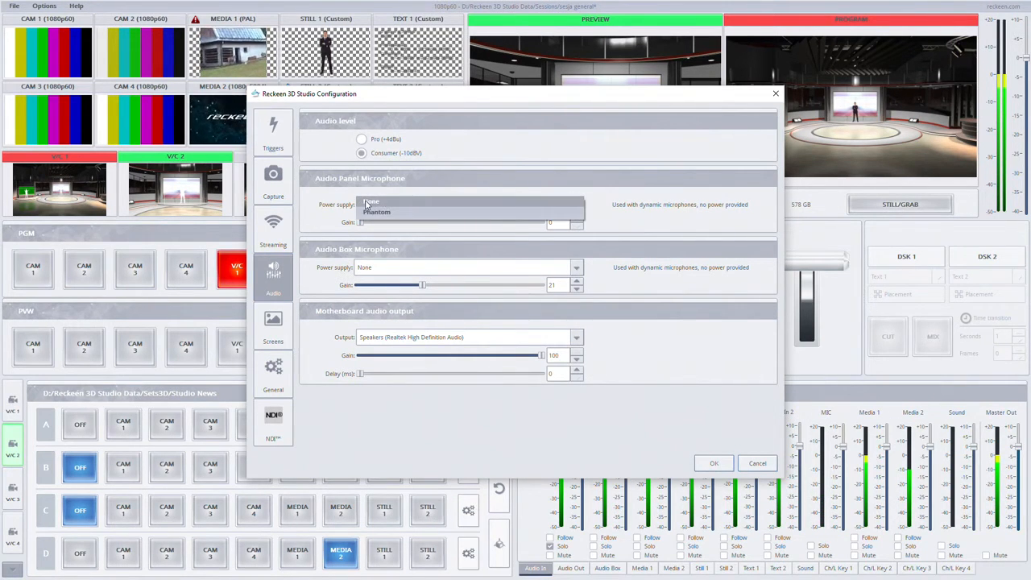
{"action": "left_click", "coordinate": [383, 202]}
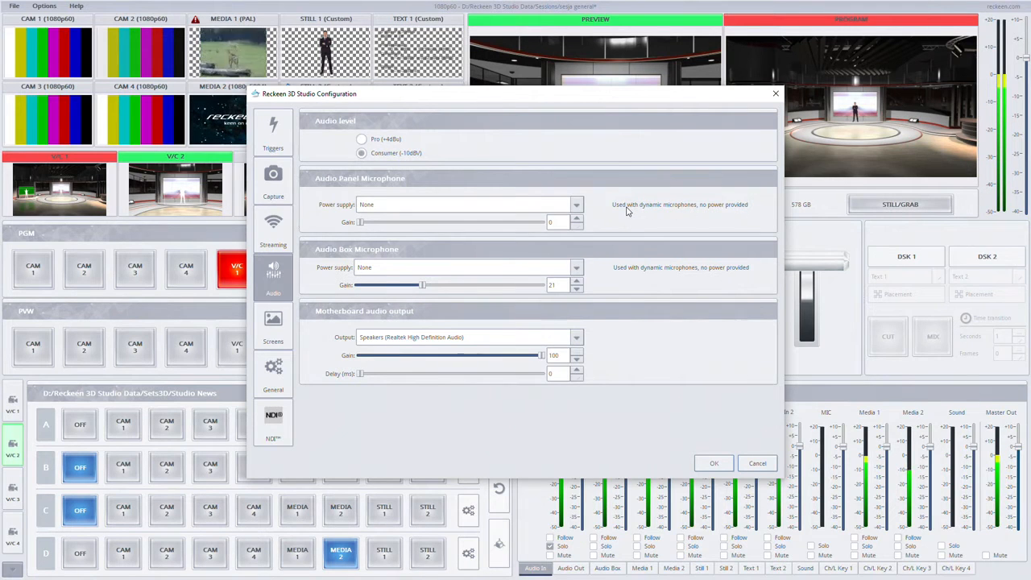
- Try Phantom power for the Audio Panel Microphone, accepting the 48V warning, restore None and accept the configuration
{"action": "left_click", "coordinate": [374, 205]}
{"action": "left_click", "coordinate": [372, 216]}
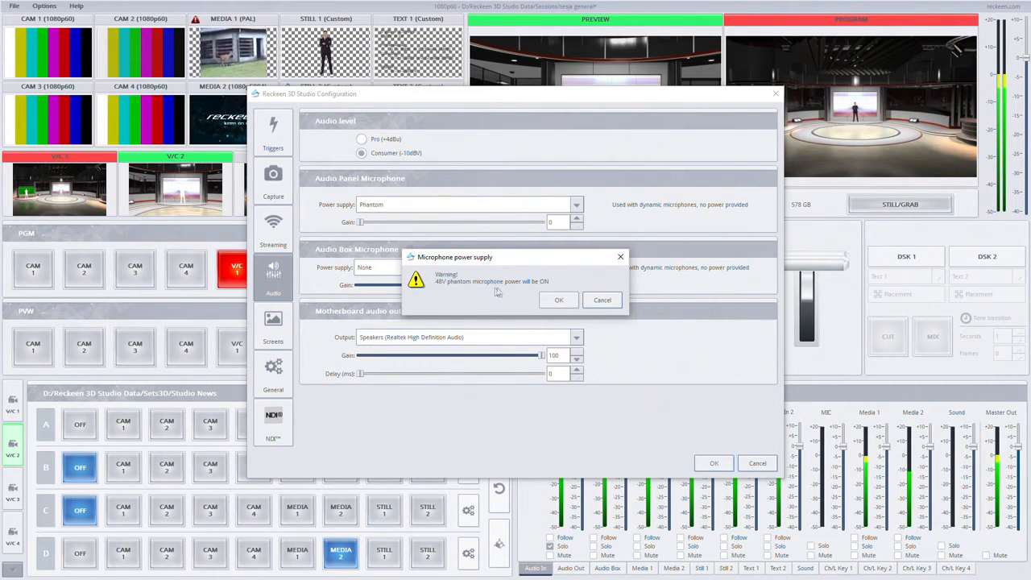
{"action": "left_click", "coordinate": [558, 300]}
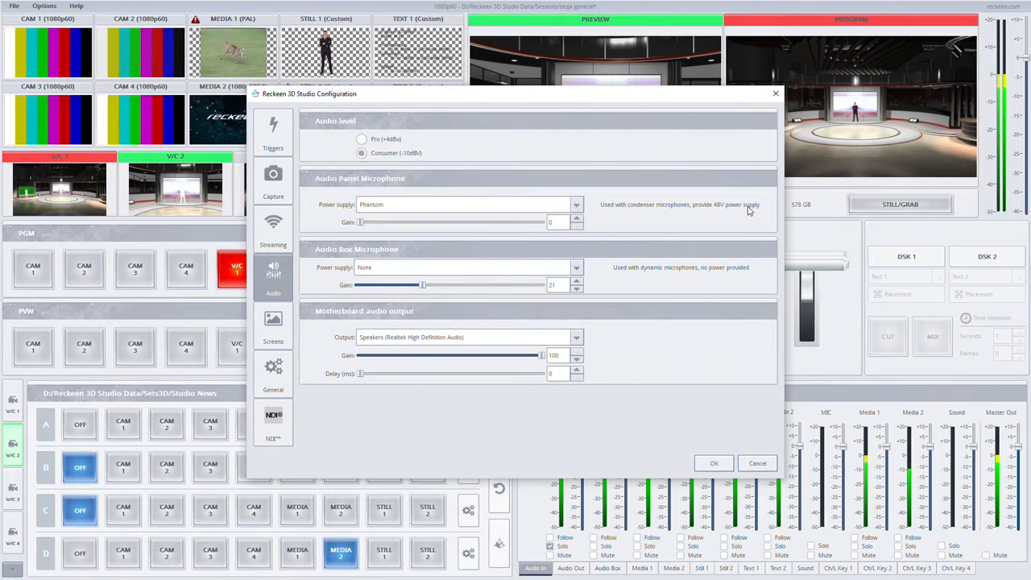
{"action": "left_click", "coordinate": [379, 208]}
{"action": "left_click", "coordinate": [370, 192]}
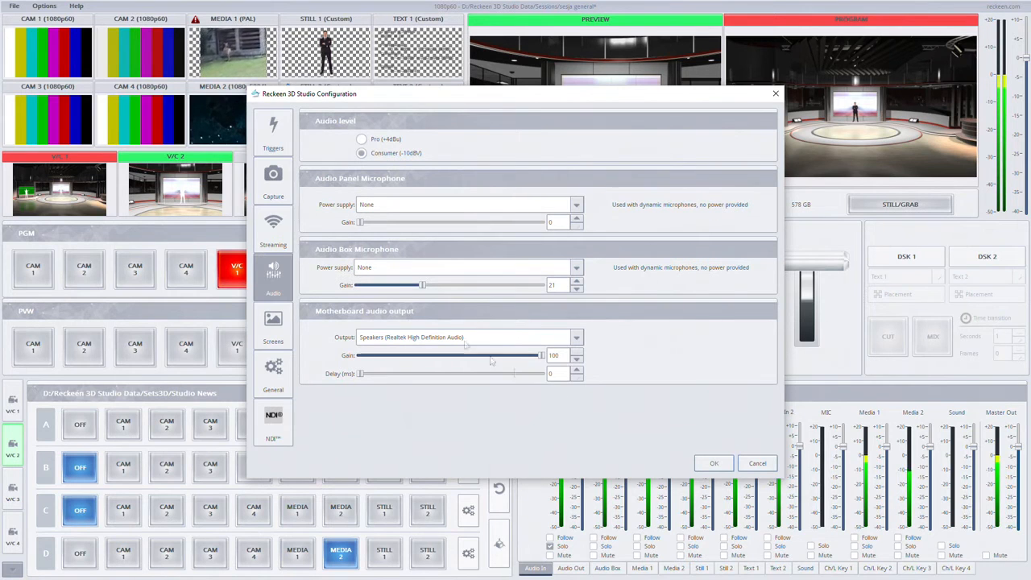
{"action": "left_click", "coordinate": [712, 464]}
- Look over the Audio Box mixer, and select None as the Audio Box Microphone power supply in the audio configuration
{"action": "left_click", "coordinate": [618, 568]}
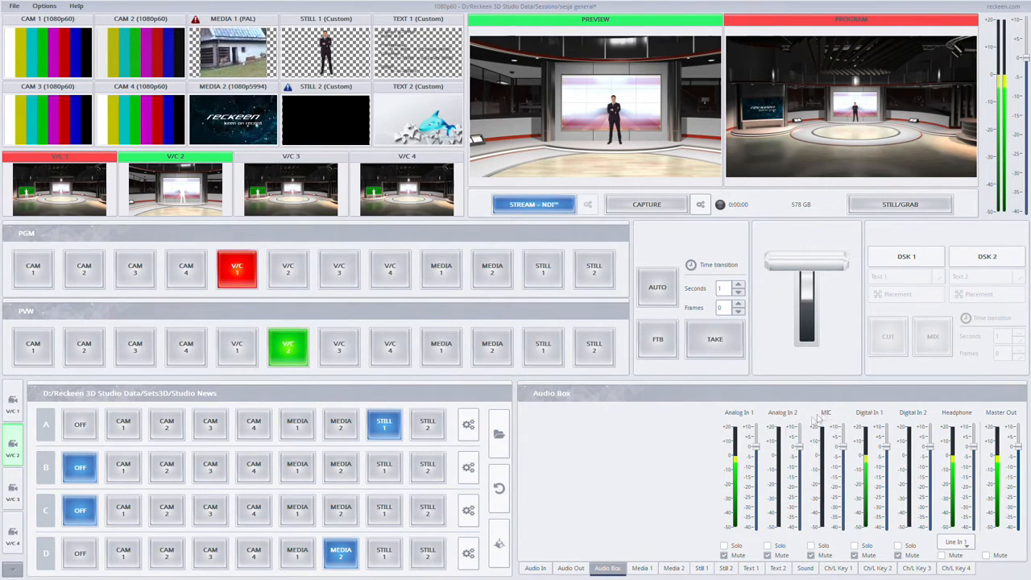
{"action": "left_click", "coordinate": [538, 567]}
{"action": "left_click", "coordinate": [45, 6]}
{"action": "left_click", "coordinate": [50, 53]}
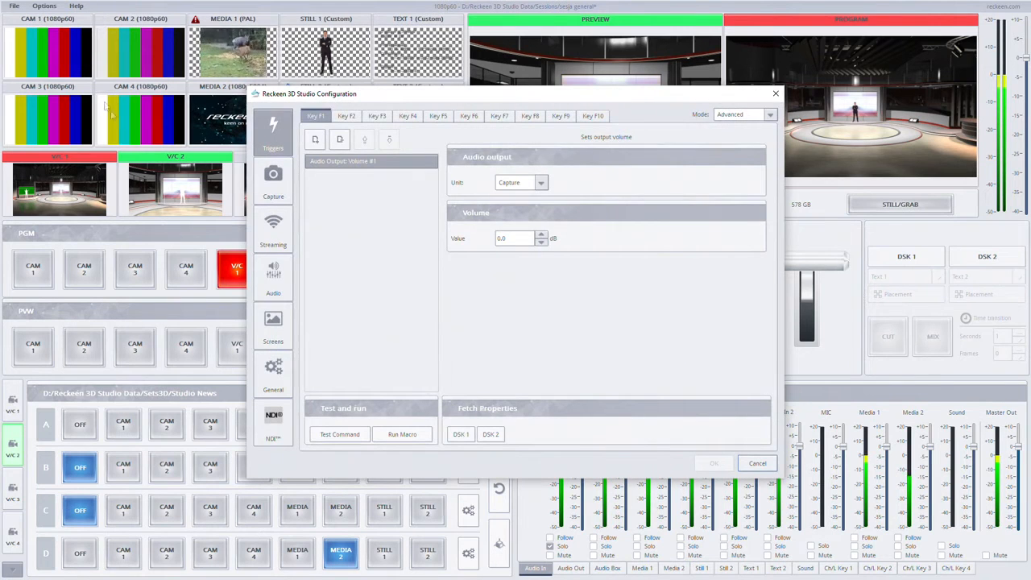
{"action": "left_click", "coordinate": [274, 278]}
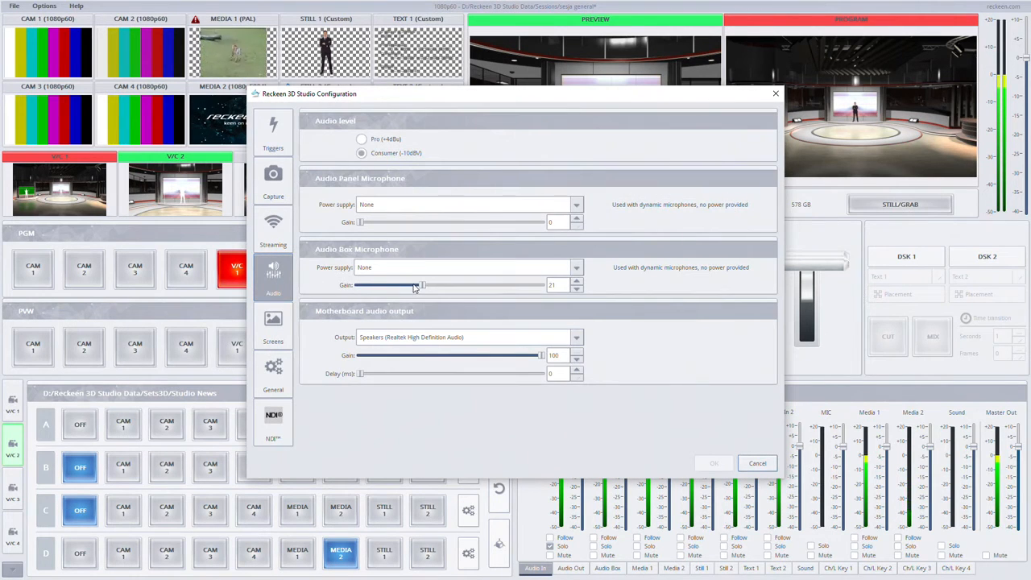
{"action": "left_click", "coordinate": [371, 268]}
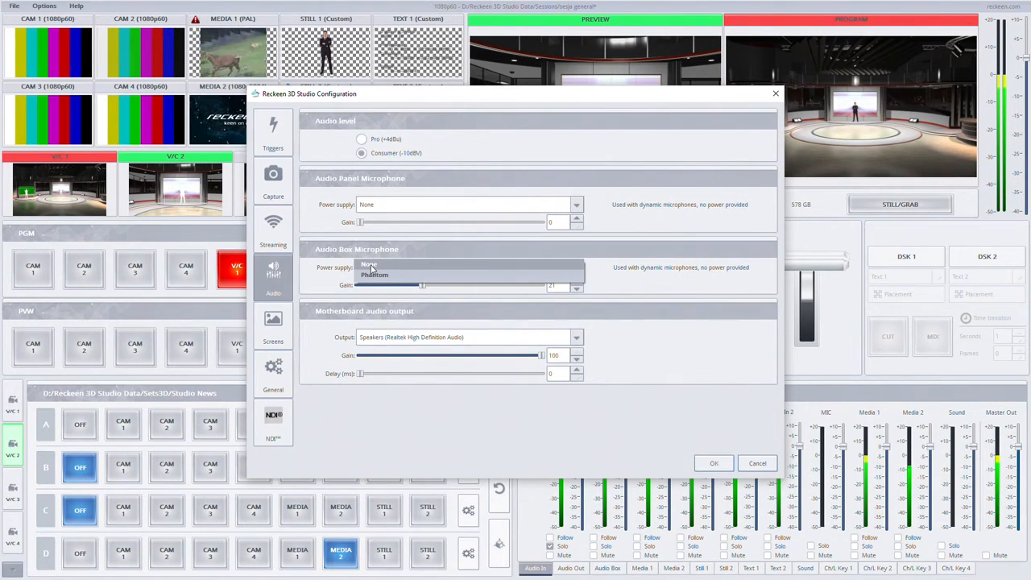
{"action": "left_click", "coordinate": [371, 269]}
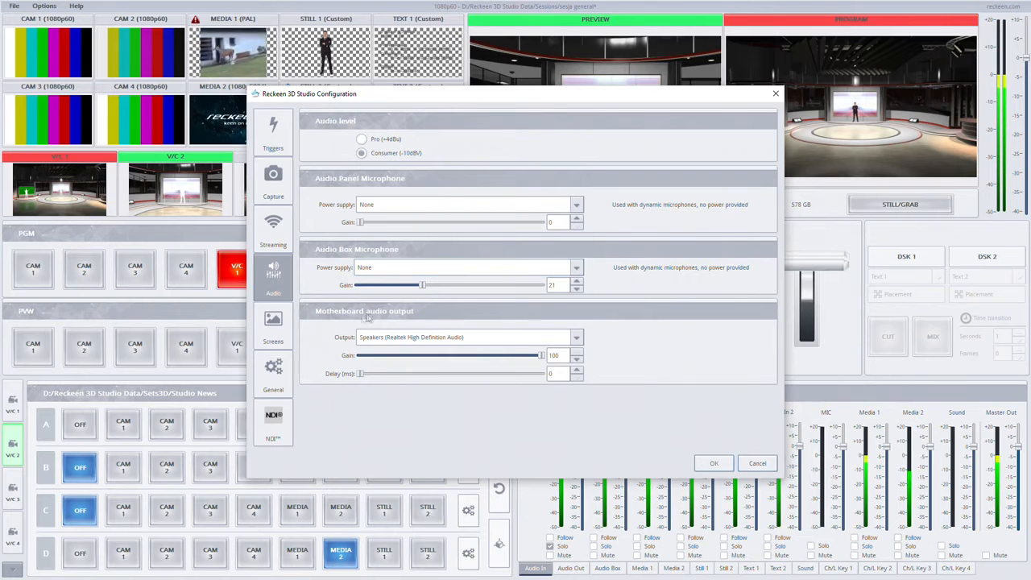
- Set the motherboard audio output to Speakers (Realtek High Definition Audio) with gain 54 and a delay of 237 ms
{"action": "left_click", "coordinate": [412, 337]}
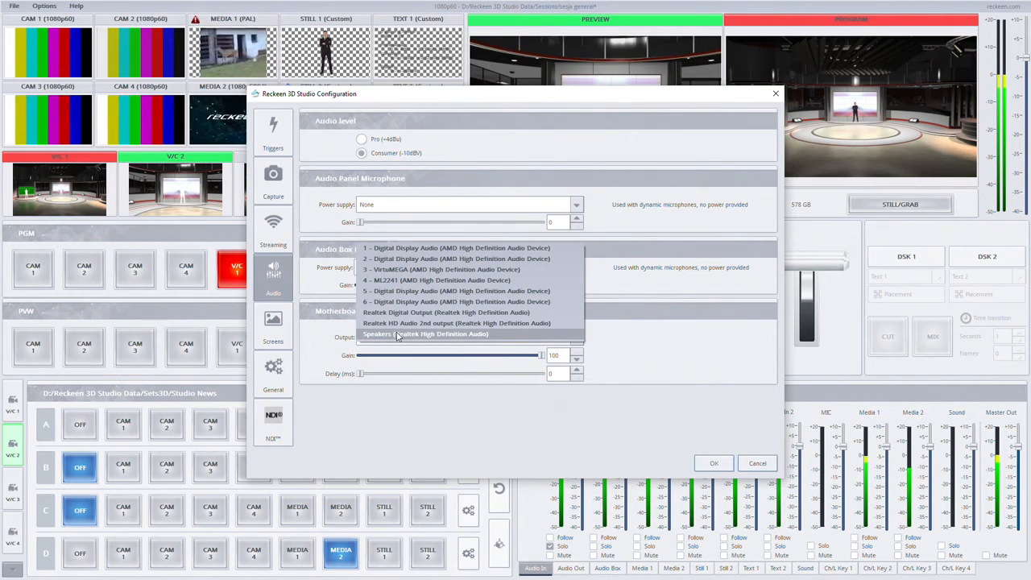
{"action": "left_click", "coordinate": [397, 335]}
{"action": "left_click_drag", "start_coordinate": [534, 356], "coordinate": [457, 357]}
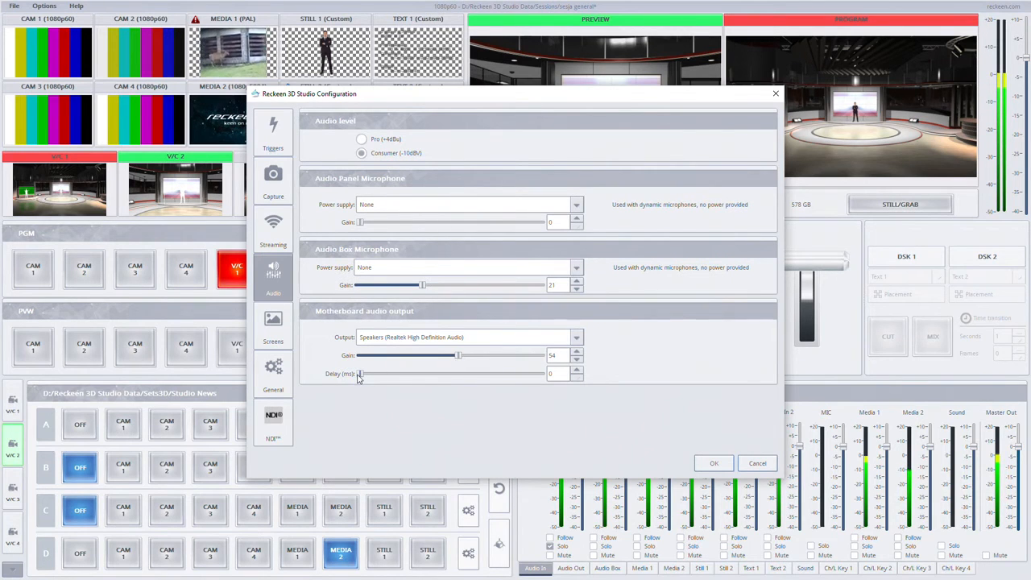
{"action": "left_click_drag", "start_coordinate": [360, 377], "coordinate": [403, 377]}
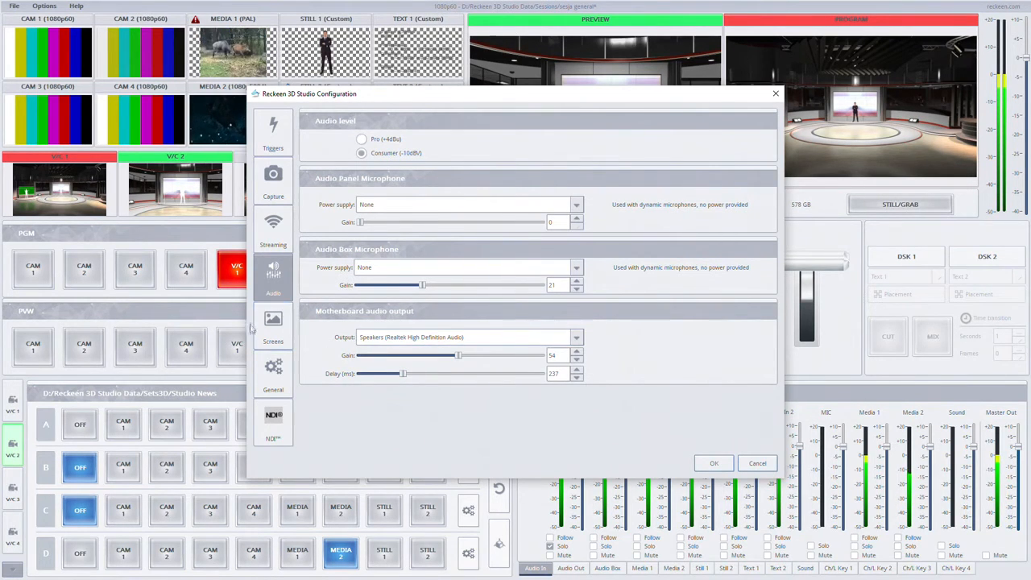
- In the monitor configuration, swap Monitors 1 and 2 by assigning Production to Monitor 2, keeping Program on Monitor 3
{"action": "left_click", "coordinate": [281, 331]}
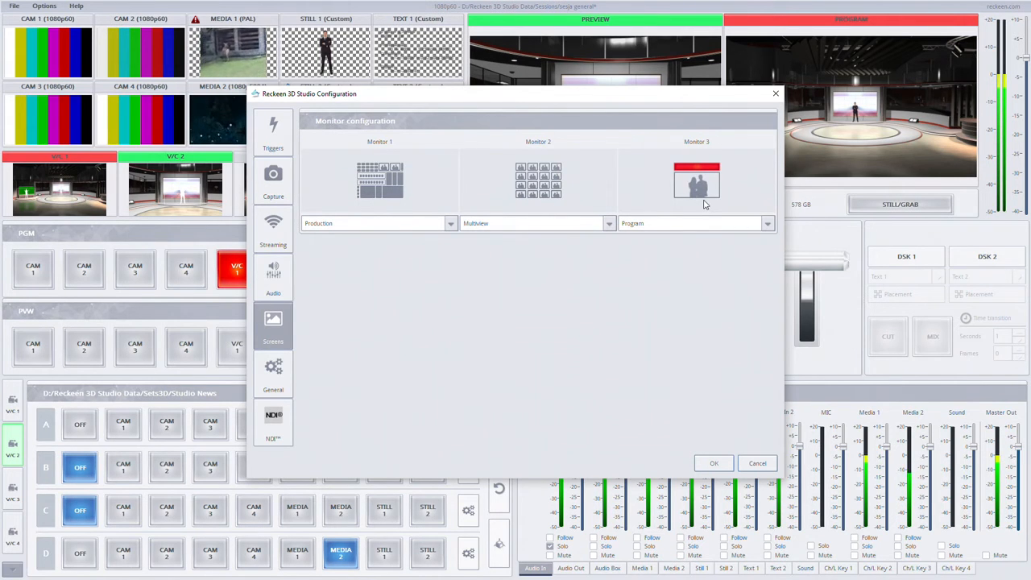
{"action": "left_click", "coordinate": [453, 225]}
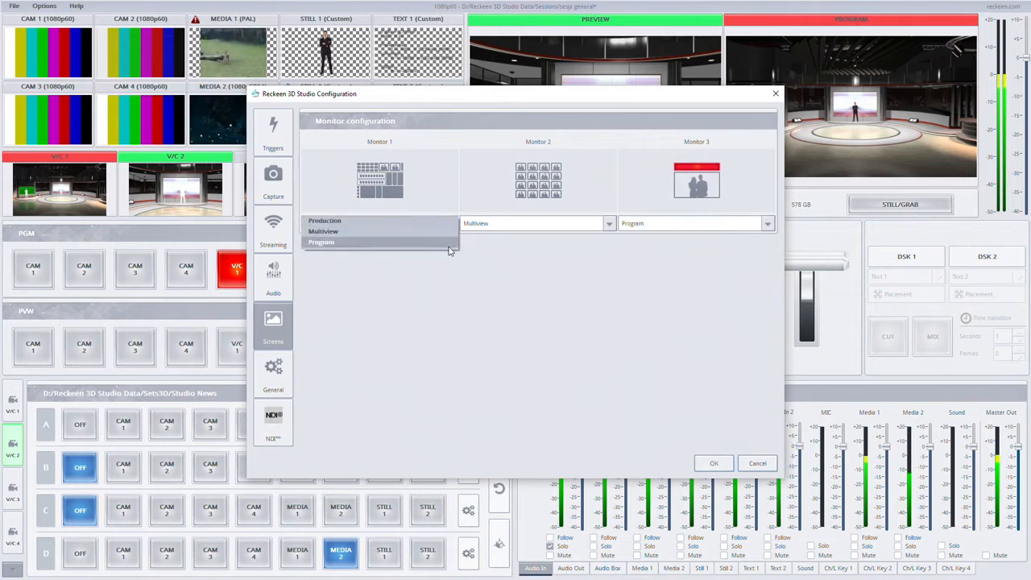
{"action": "left_click", "coordinate": [451, 227]}
{"action": "left_click", "coordinate": [531, 223]}
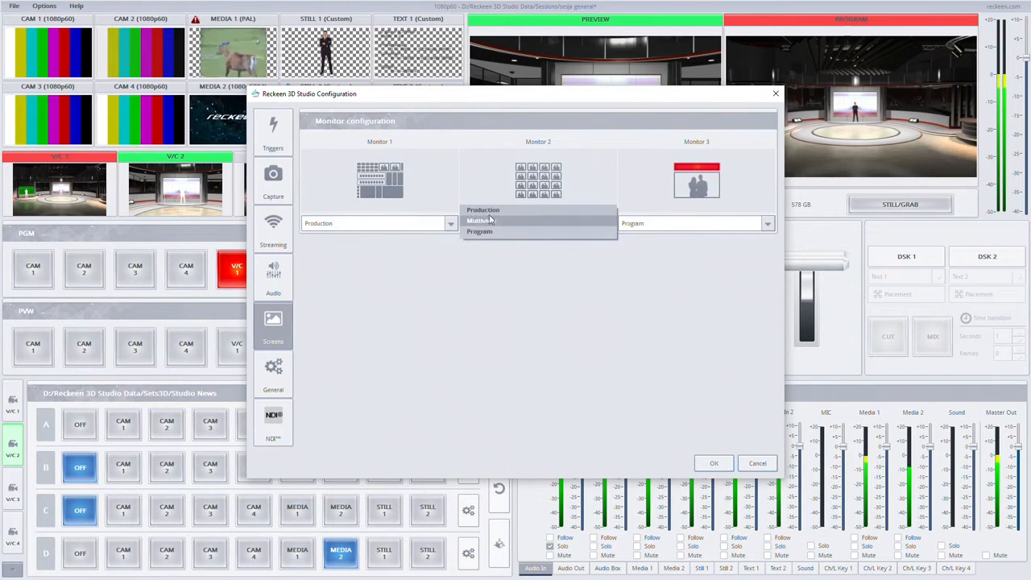
{"action": "left_click", "coordinate": [529, 210]}
{"action": "left_click", "coordinate": [650, 224]}
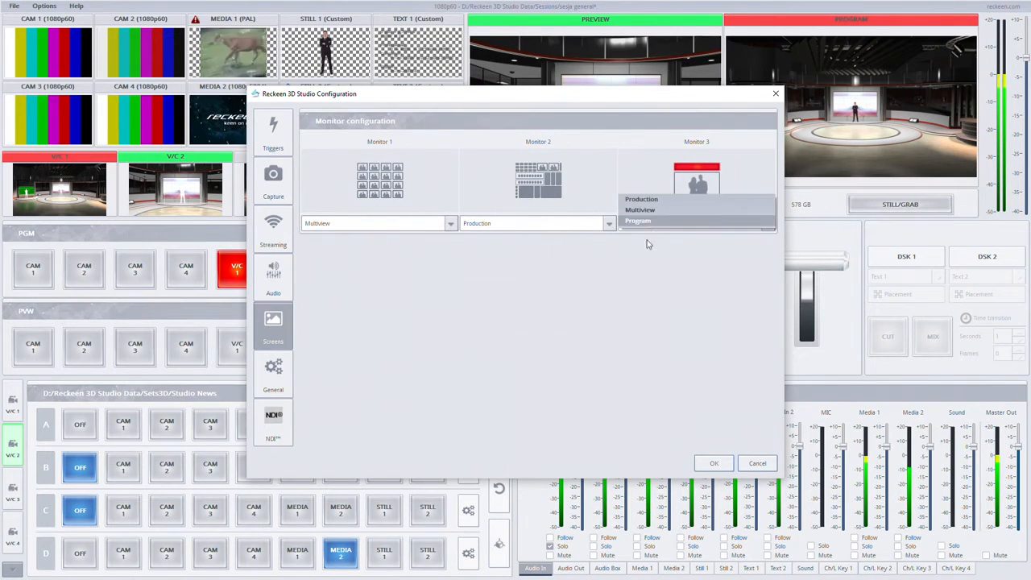
{"action": "left_click", "coordinate": [638, 243]}
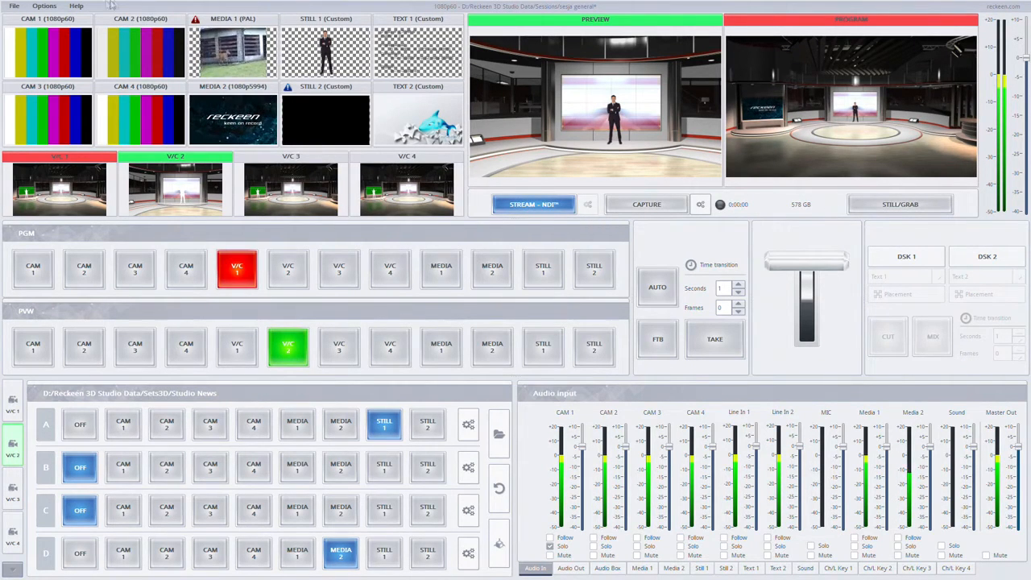
- Open the general configuration settings covering playlist, program and SDI 3G output mapping
{"action": "left_click", "coordinate": [43, 6]}
{"action": "left_click", "coordinate": [56, 51]}
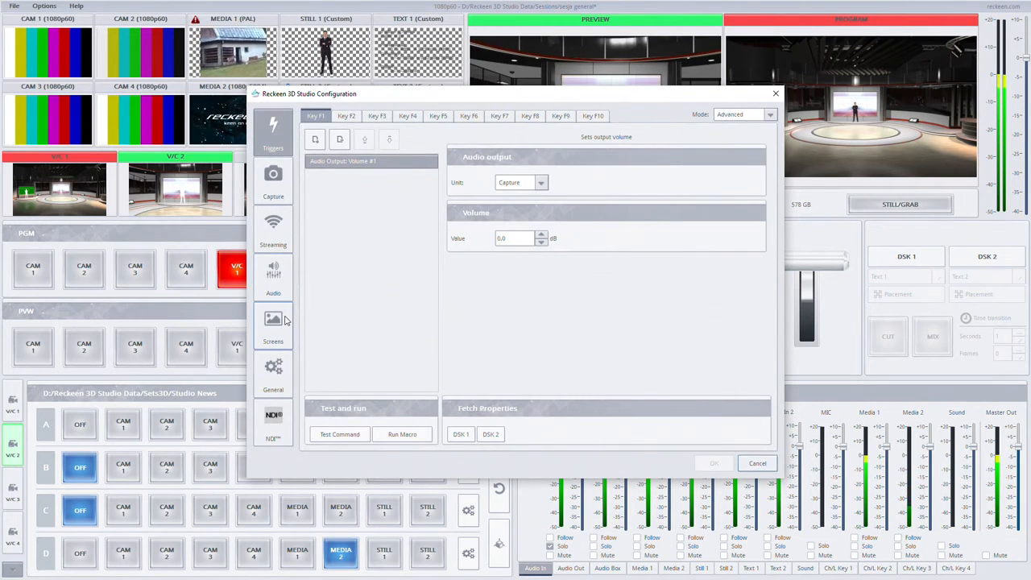
{"action": "left_click", "coordinate": [282, 364]}
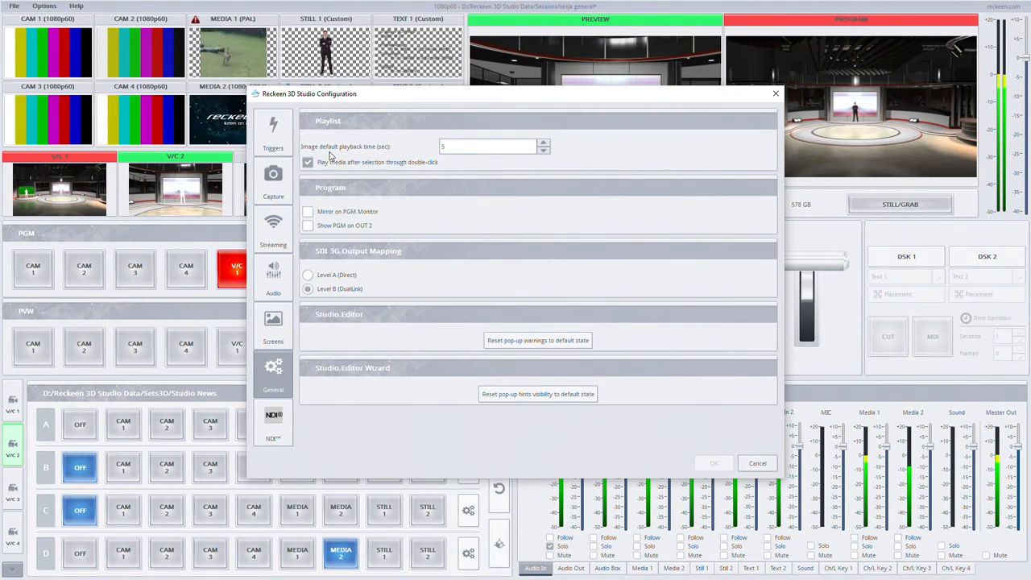
- Set the playlist's image default playback time to 11 seconds, disable playing media through double-click selection, and apply the settings
{"action": "double_click", "coordinate": [467, 148]}
{"action": "key", "text": "BackSpace"}
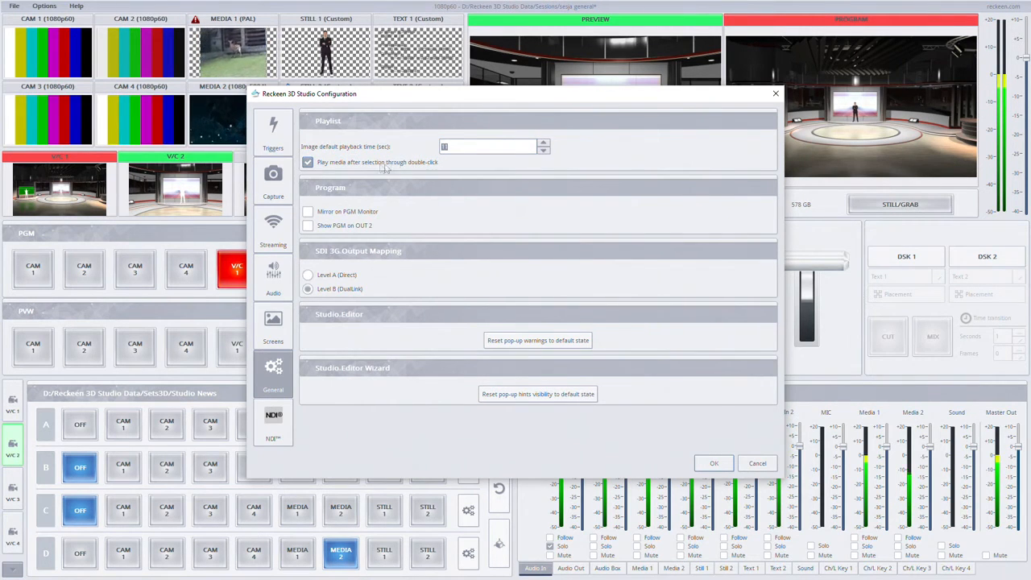
{"action": "left_click", "coordinate": [307, 162]}
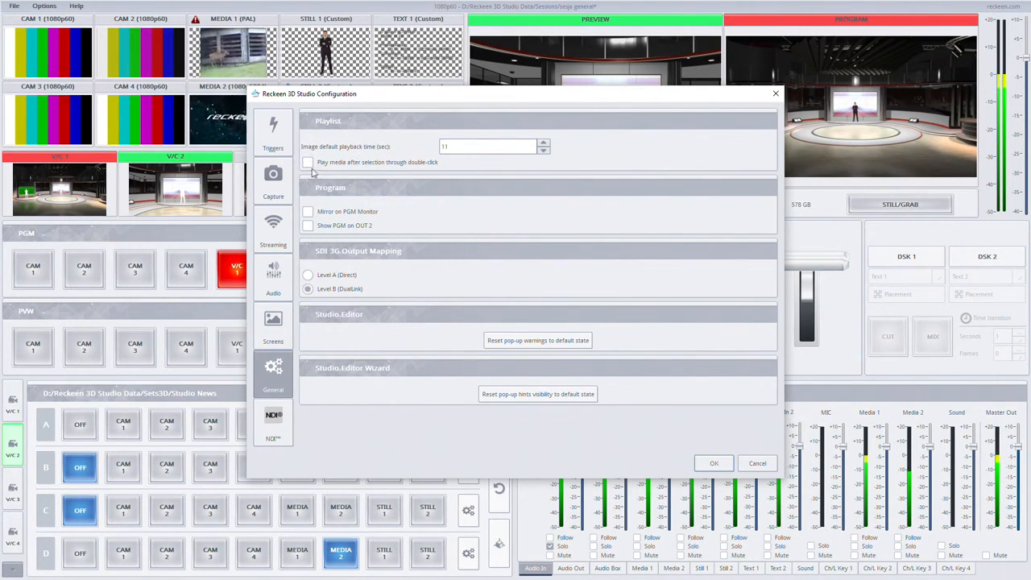
{"action": "left_click", "coordinate": [707, 466]}
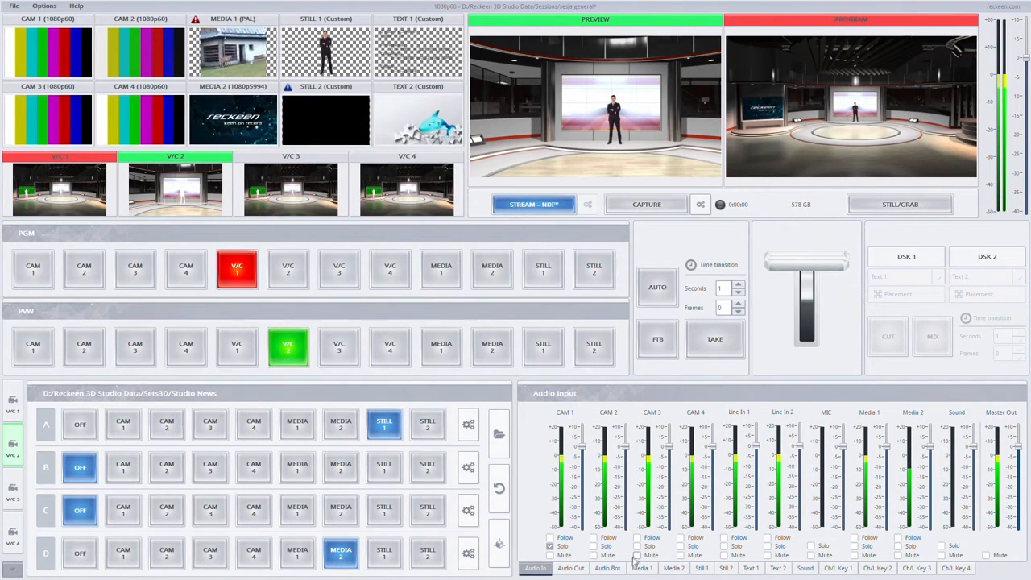
- In the Media 2 playlist, stop the Waves clip, play it with the playback controls, and stop it again
{"action": "left_click", "coordinate": [670, 568]}
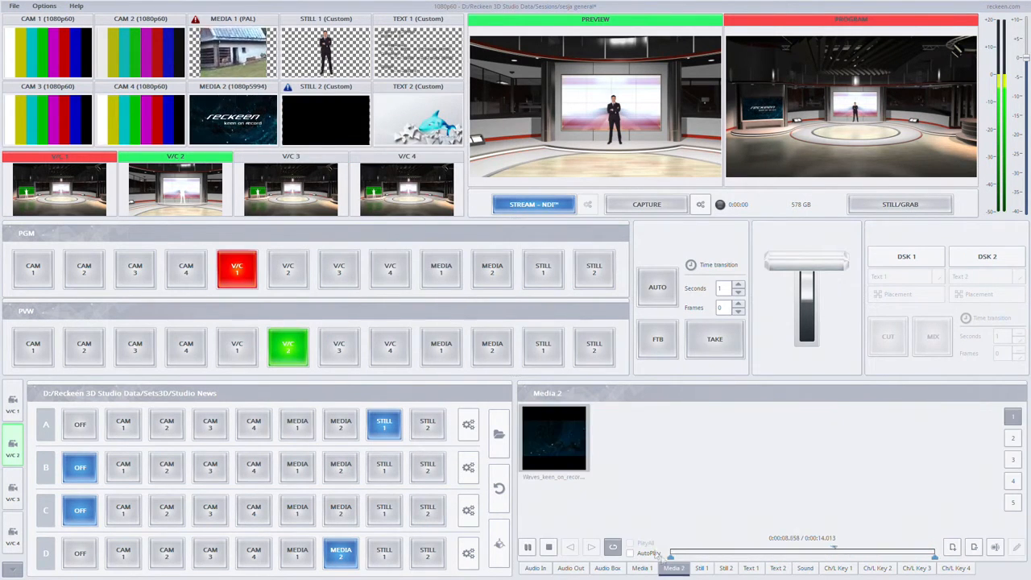
{"action": "left_click", "coordinate": [549, 546]}
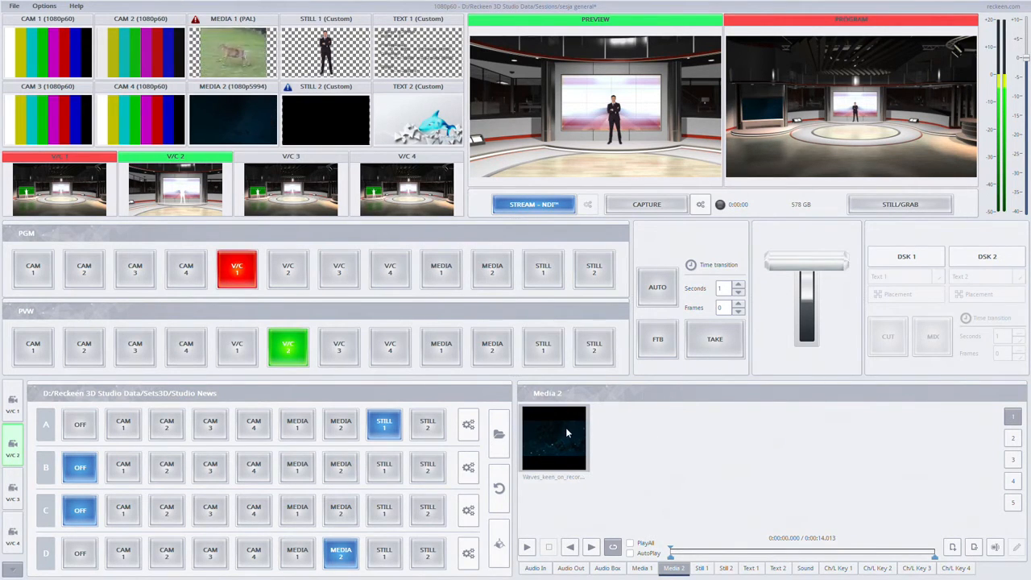
{"action": "left_click", "coordinate": [528, 548]}
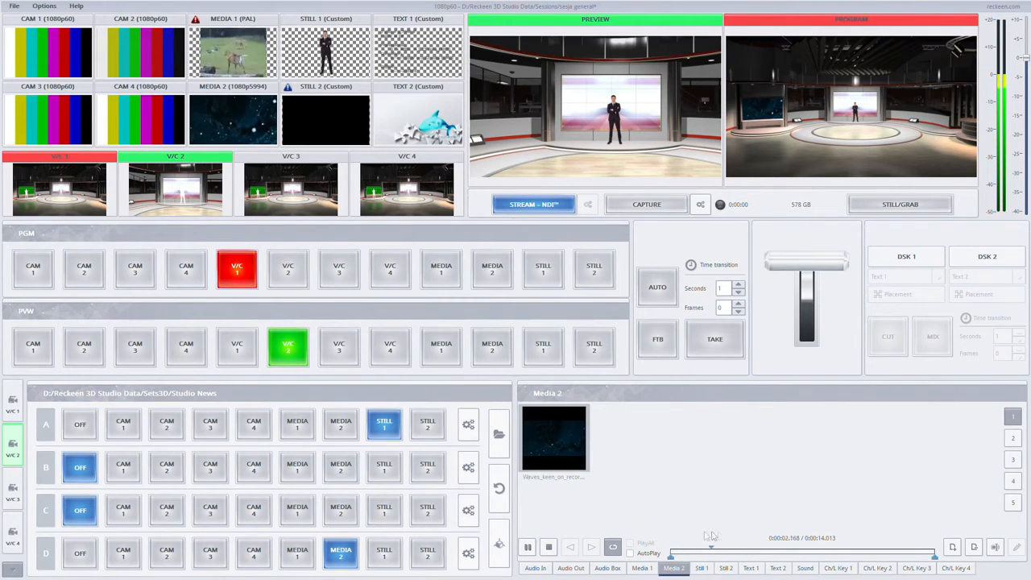
{"action": "left_click", "coordinate": [550, 547]}
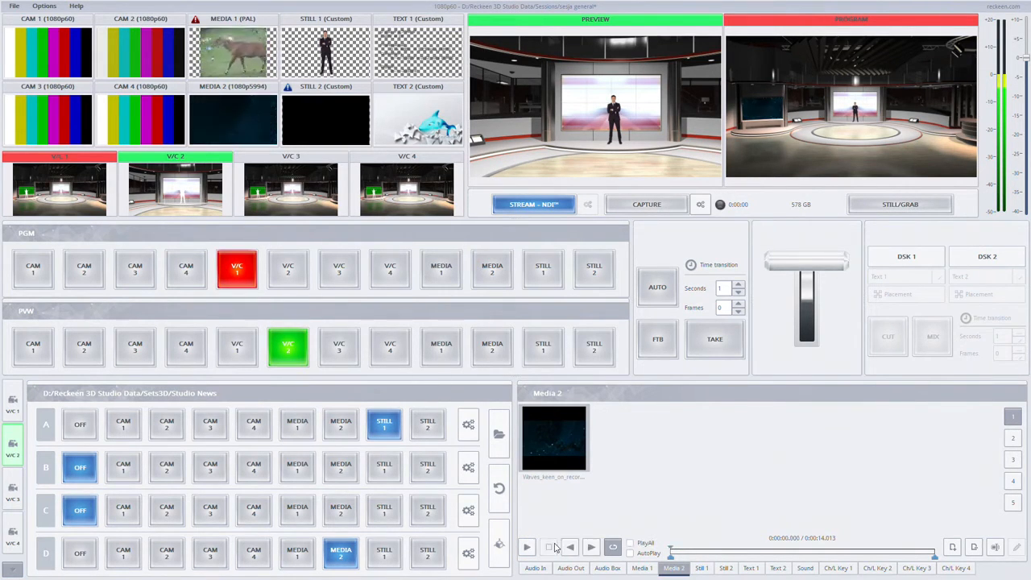
- Re-enable Play media after selection through double-click in the general settings, and start the Media 2 clip directly from its thumbnail
{"action": "left_click", "coordinate": [45, 6]}
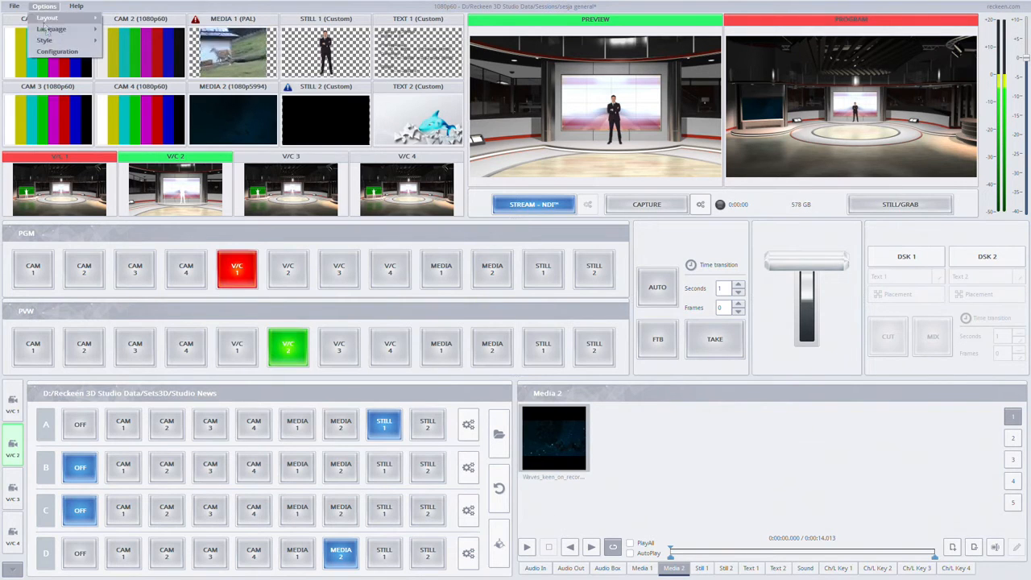
{"action": "left_click", "coordinate": [50, 53]}
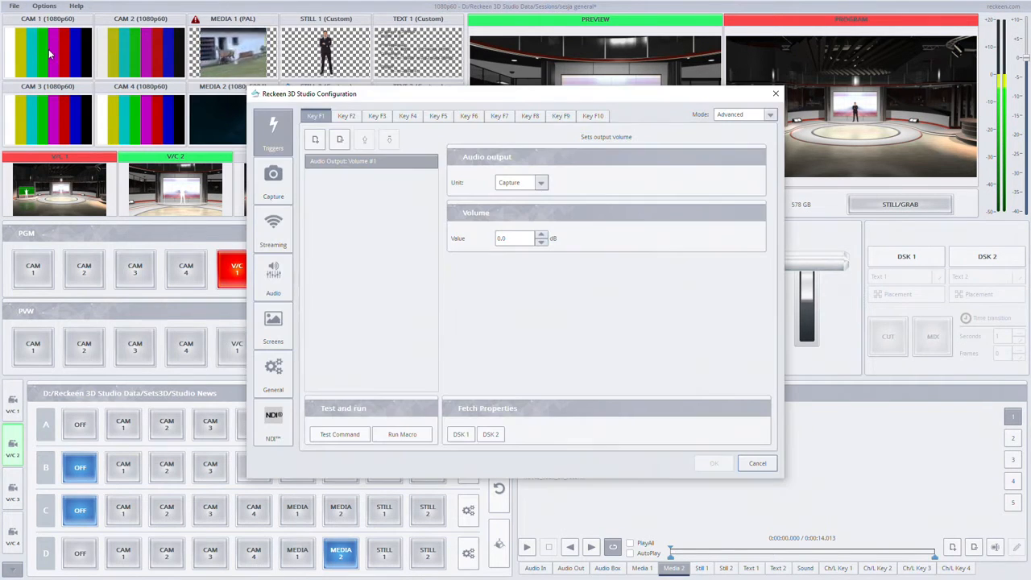
{"action": "left_click", "coordinate": [273, 372]}
{"action": "left_click", "coordinate": [307, 164]}
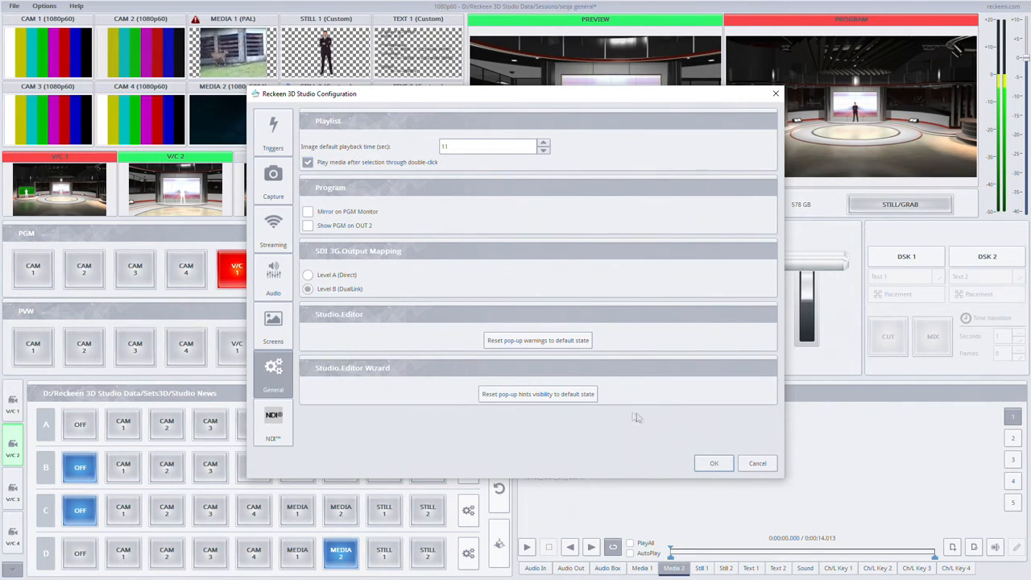
{"action": "left_click", "coordinate": [709, 464]}
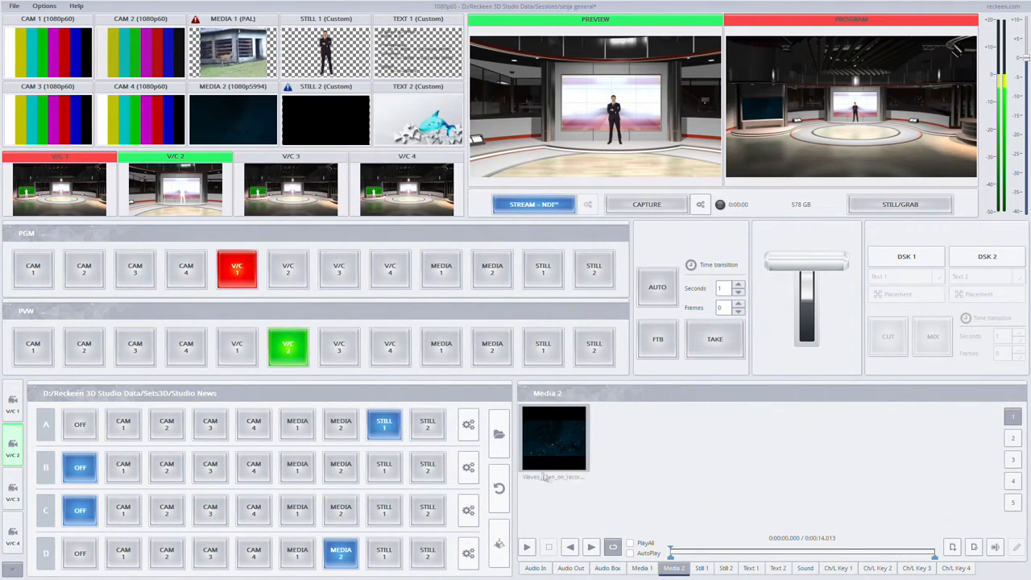
{"action": "double_click", "coordinate": [563, 420]}
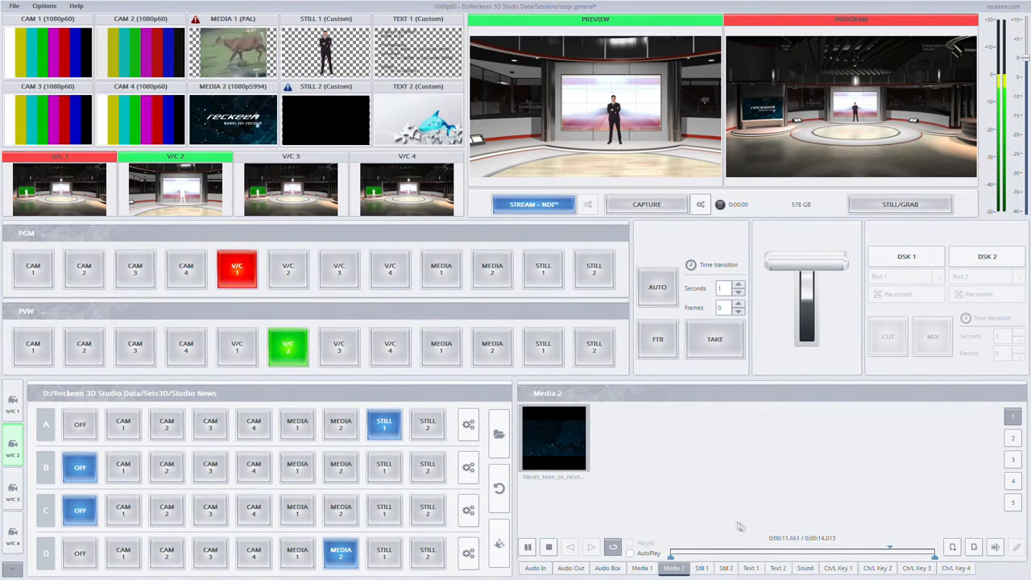
- Reopen the general section of the studio configuration
{"action": "left_click", "coordinate": [36, 5]}
{"action": "left_click", "coordinate": [57, 48]}
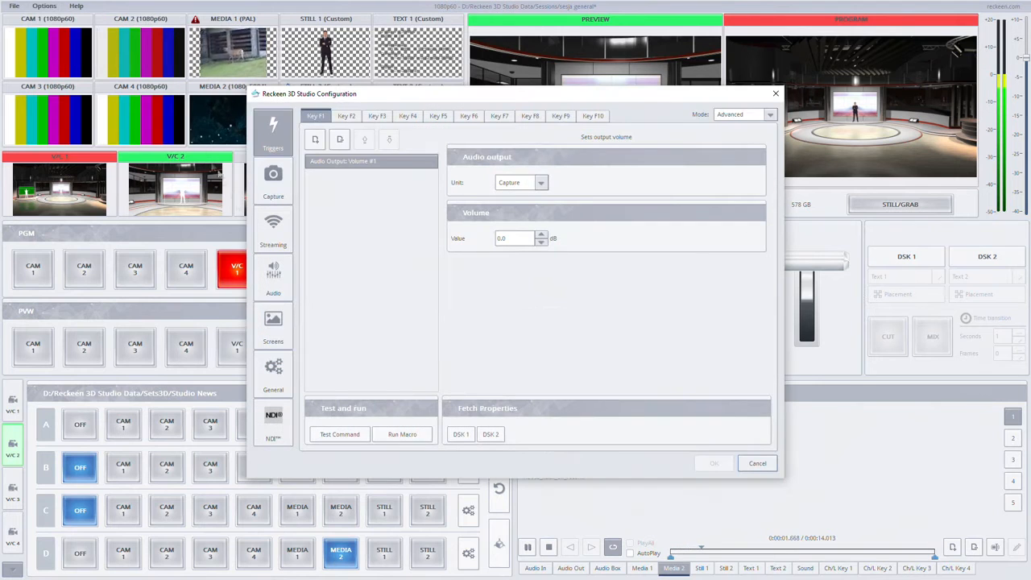
{"action": "left_click", "coordinate": [290, 384]}
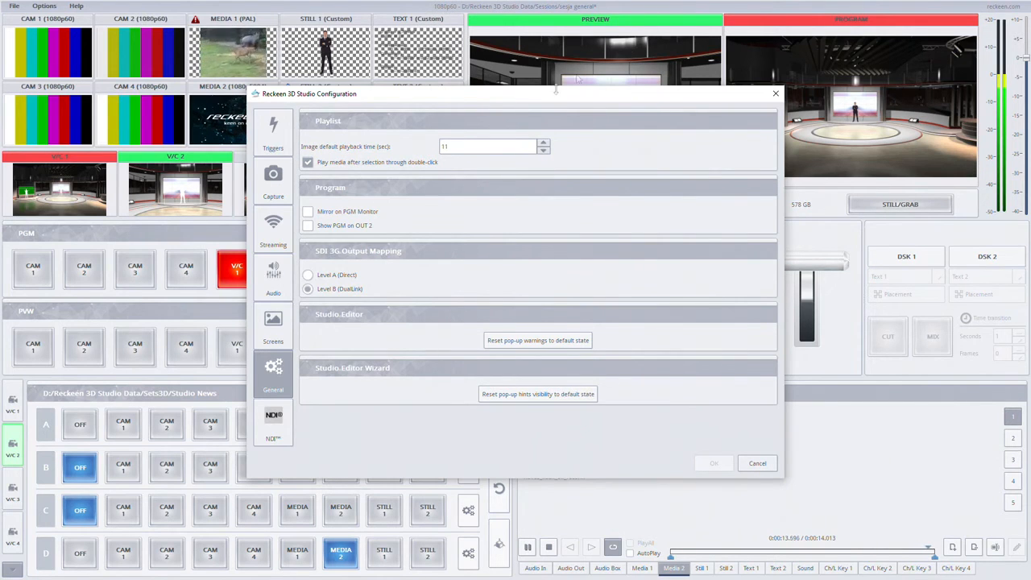
- Try the program options Mirror on PGM Monitor and Show PGM on OUT 2, switching each one on and back off
{"action": "left_click", "coordinate": [307, 212]}
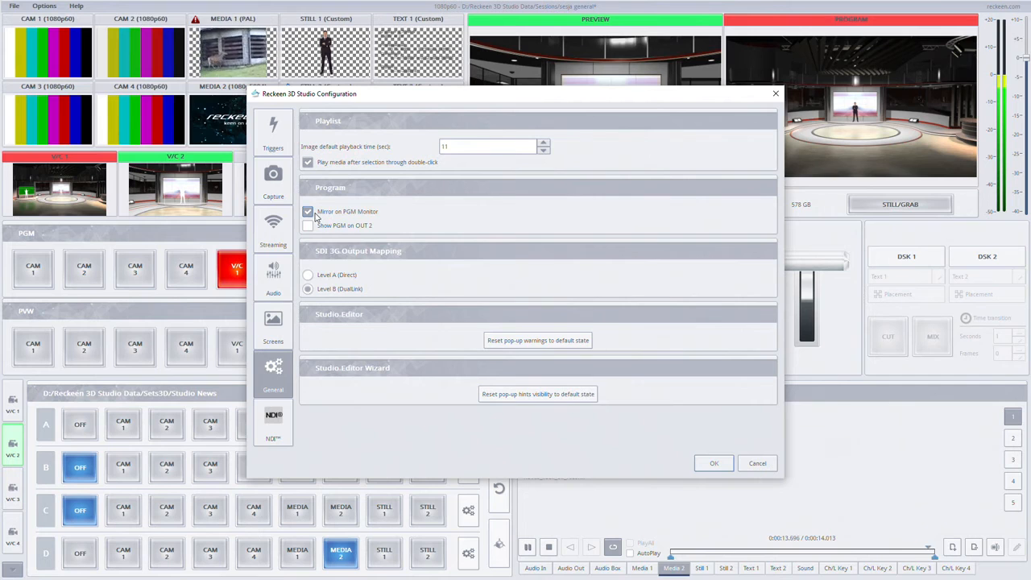
{"action": "left_click", "coordinate": [316, 215]}
{"action": "left_click", "coordinate": [308, 226]}
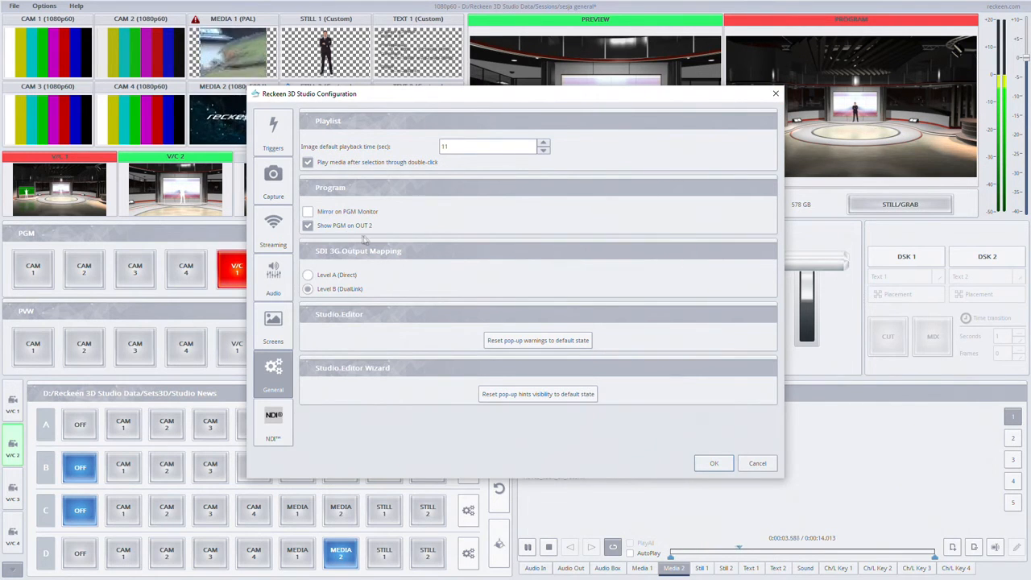
{"action": "left_click", "coordinate": [334, 228]}
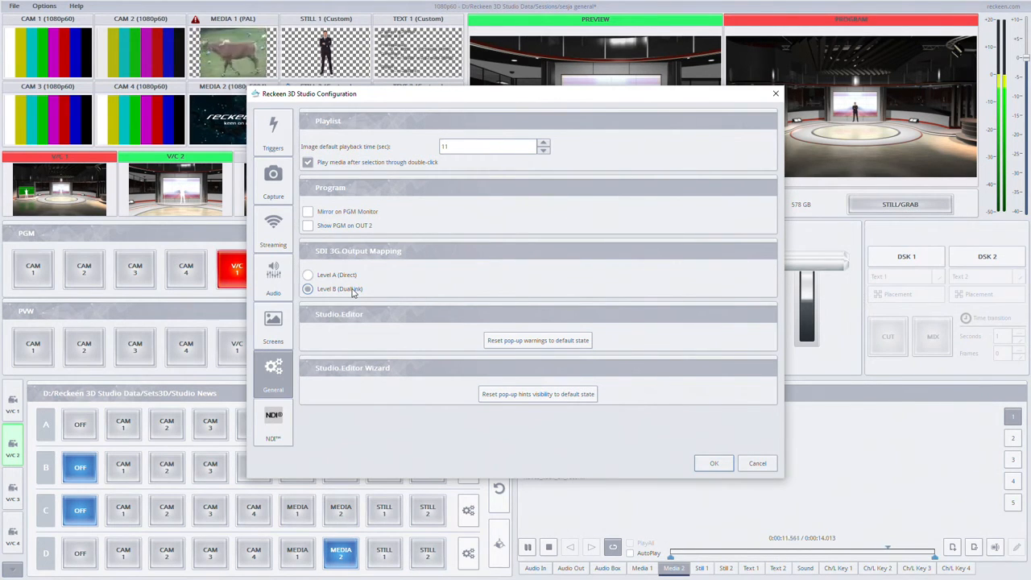
- Set the SDI 3G output mapping to Level A (Direct), reset the Studio Editor pop-up warnings to default, and apply
{"action": "left_click", "coordinate": [344, 275]}
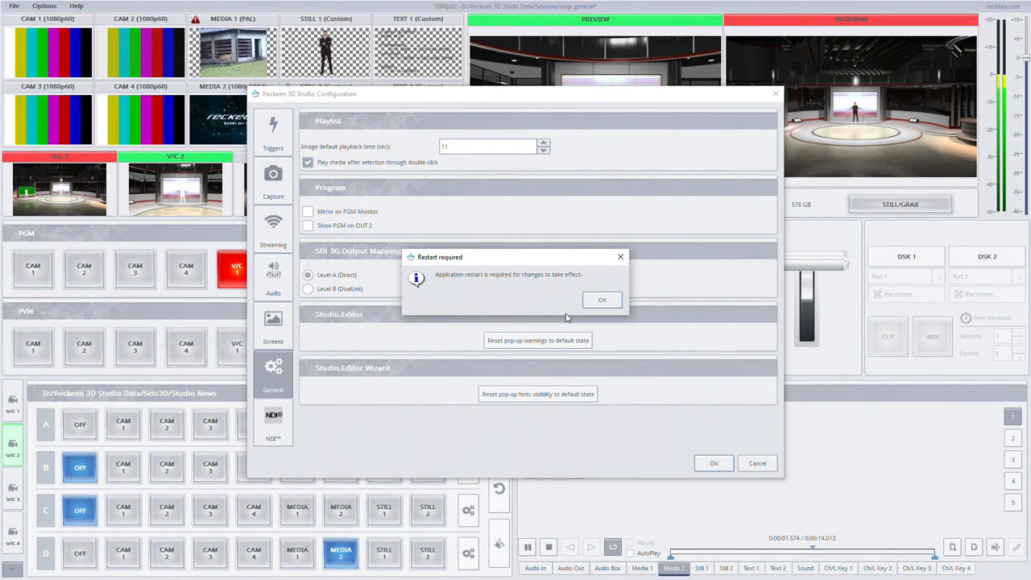
{"action": "left_click", "coordinate": [598, 304]}
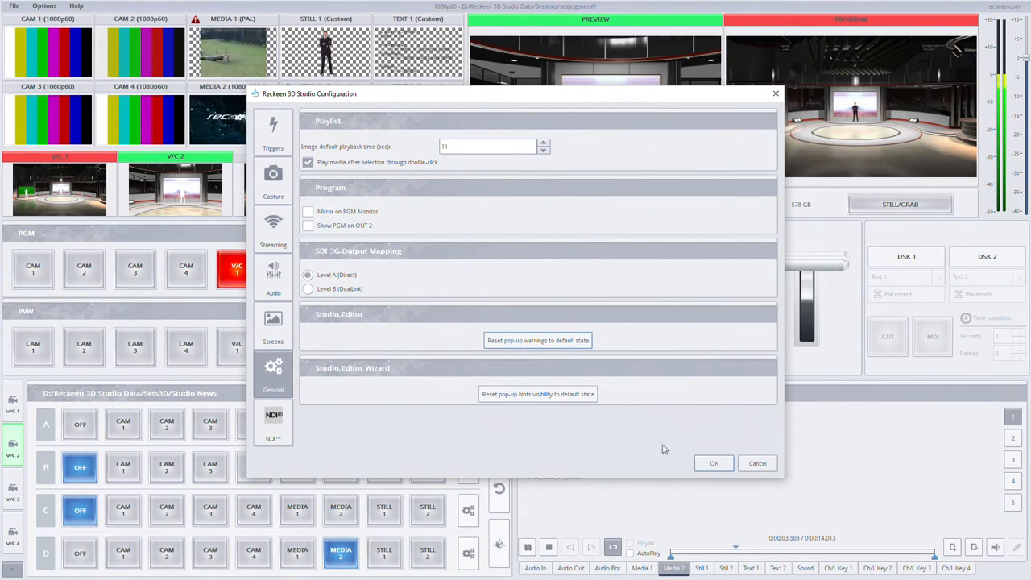
{"action": "left_click", "coordinate": [712, 463]}
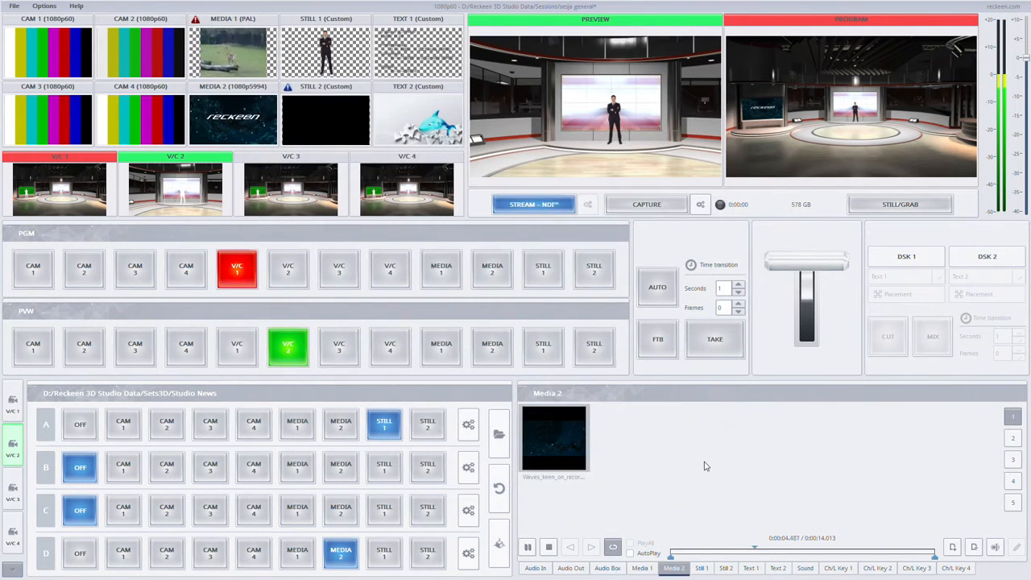
- Open the studio editor and launch its Wizard, accepting replacement of the studio currently used in production
{"action": "left_click", "coordinate": [499, 545]}
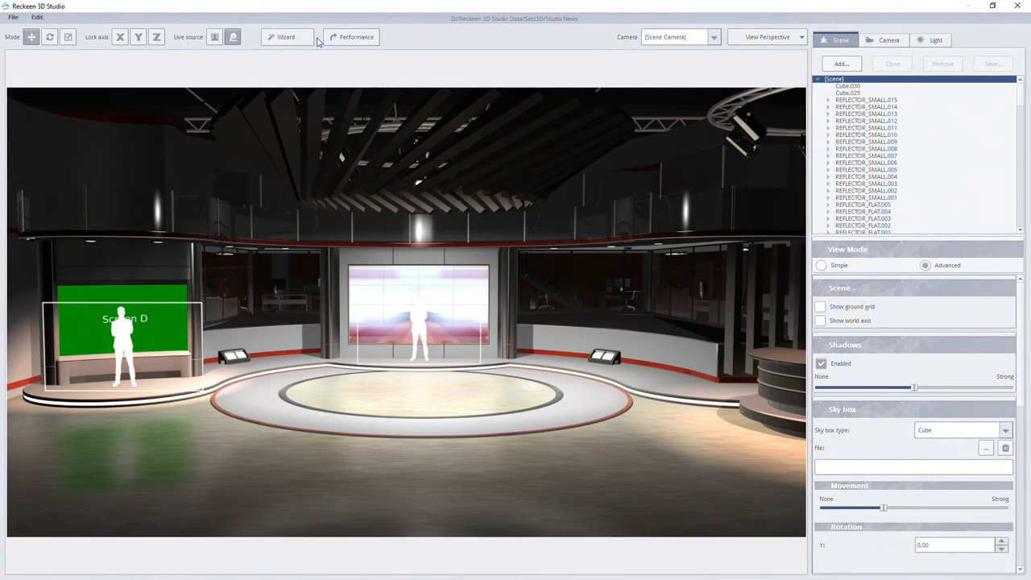
{"action": "left_click", "coordinate": [283, 40]}
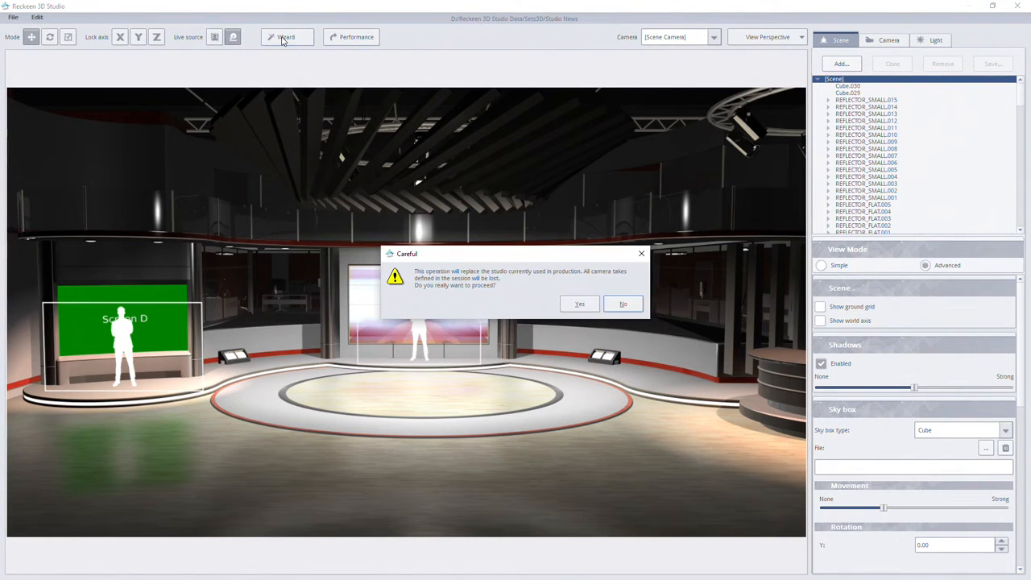
{"action": "left_click", "coordinate": [572, 304]}
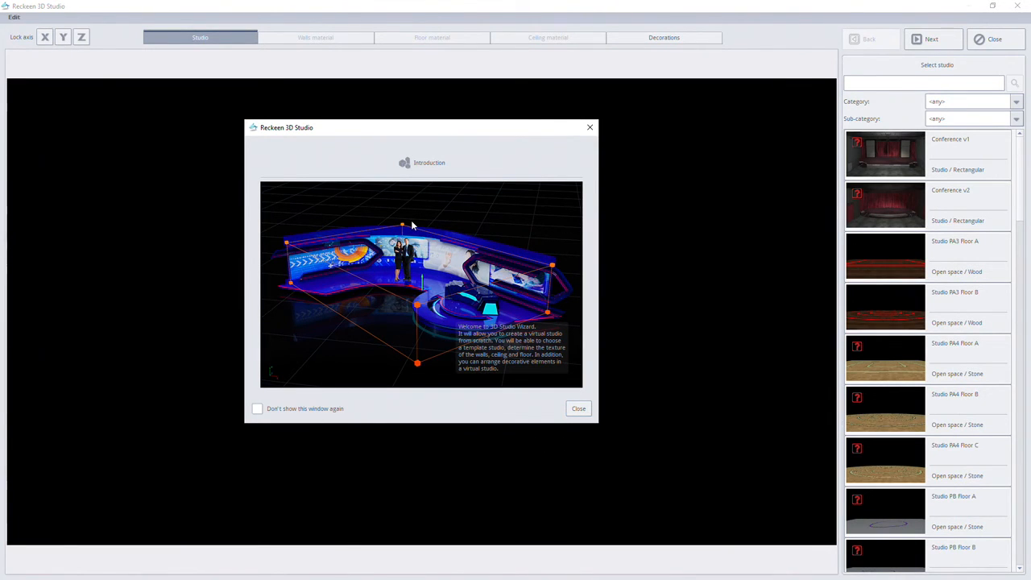
- Close the wizard's introduction and main work area hints, choosing not to show them again
{"action": "left_click", "coordinate": [334, 410]}
{"action": "left_click", "coordinate": [579, 409]}
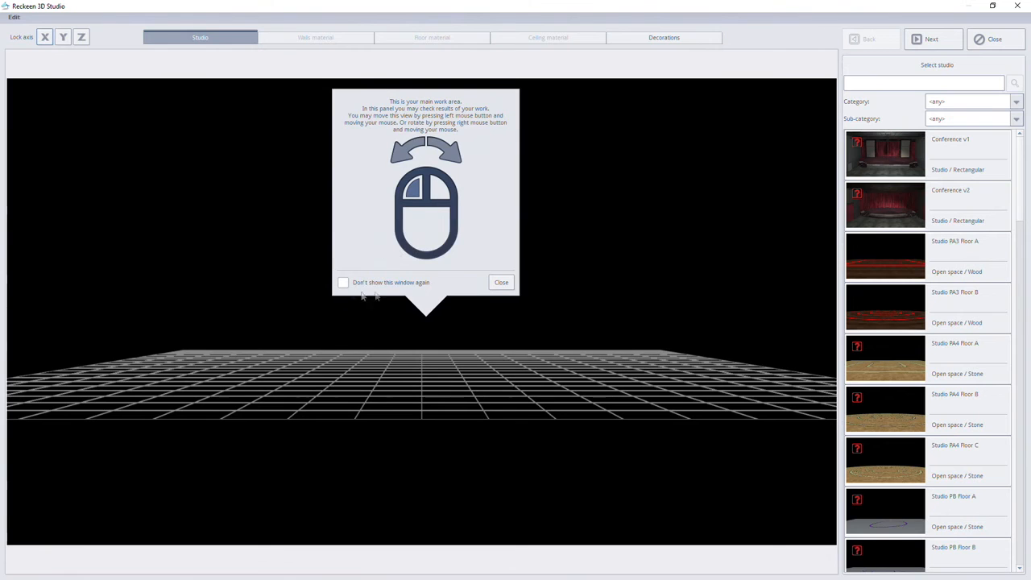
{"action": "left_click", "coordinate": [423, 282]}
{"action": "left_click", "coordinate": [498, 282]}
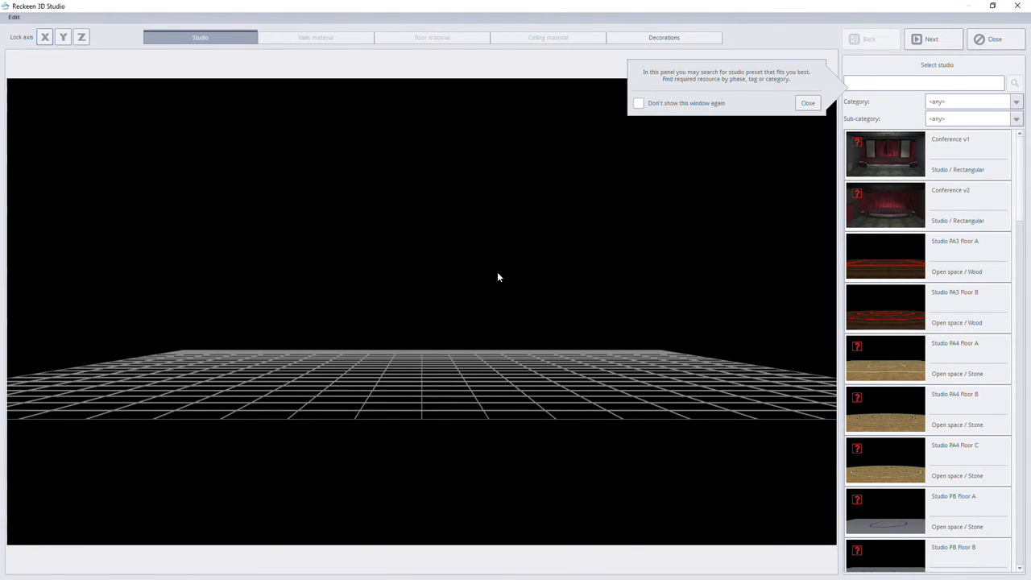
- Leave the wizard and the studio editor, and reload the Studio News set into production
{"action": "left_click", "coordinate": [995, 39]}
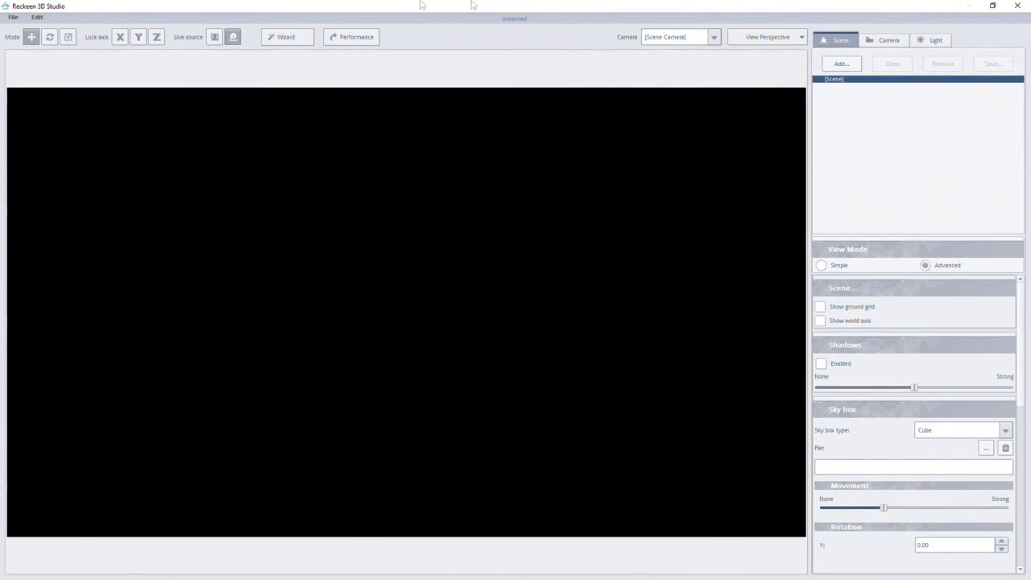
{"action": "left_click", "coordinate": [1019, 5]}
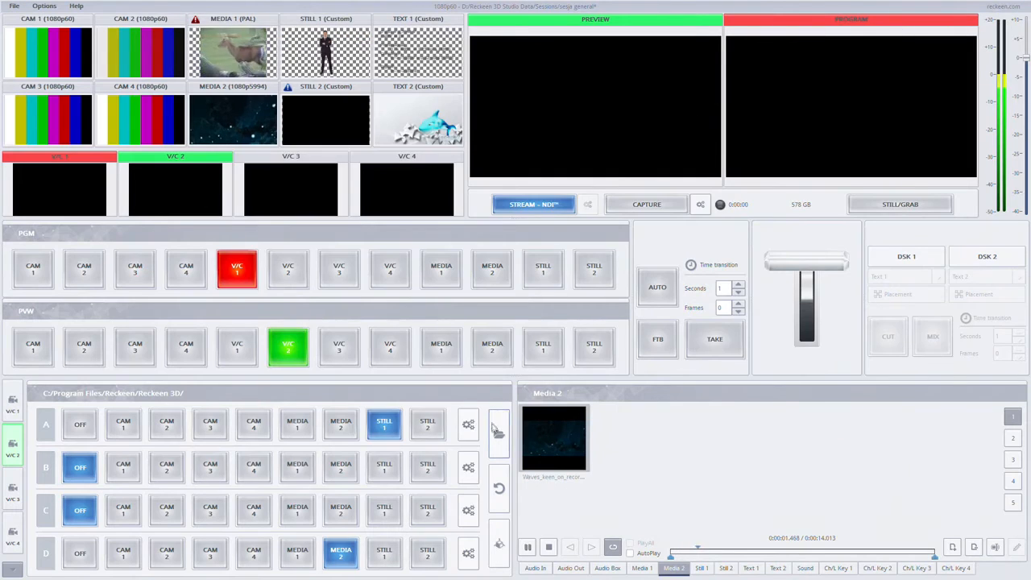
{"action": "left_click", "coordinate": [499, 434]}
{"action": "double_click", "coordinate": [517, 246]}
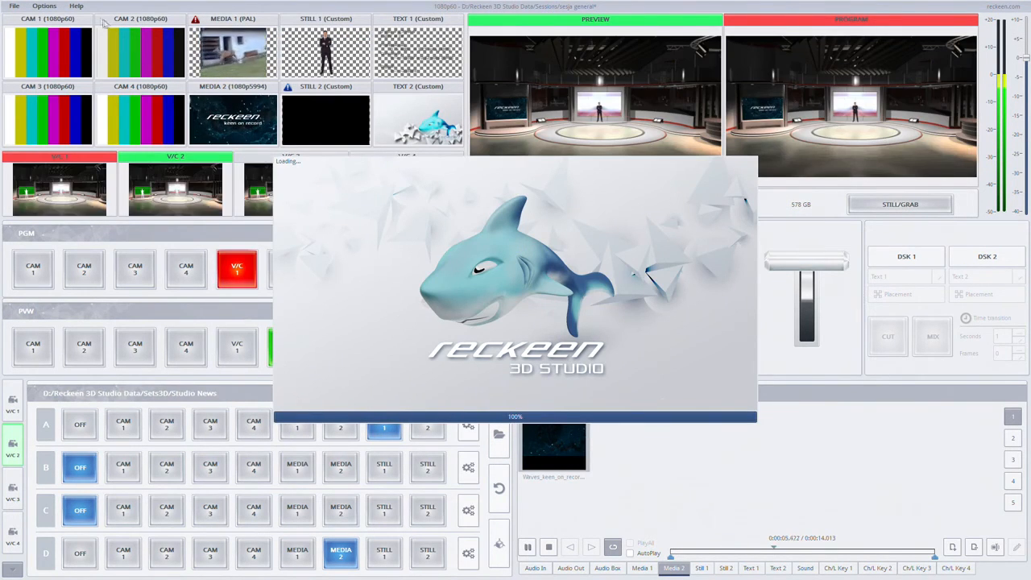
- In the general configuration, reset the Studio Editor Wizard's pop-up hints visibility to the default state and apply
{"action": "left_click", "coordinate": [45, 6]}
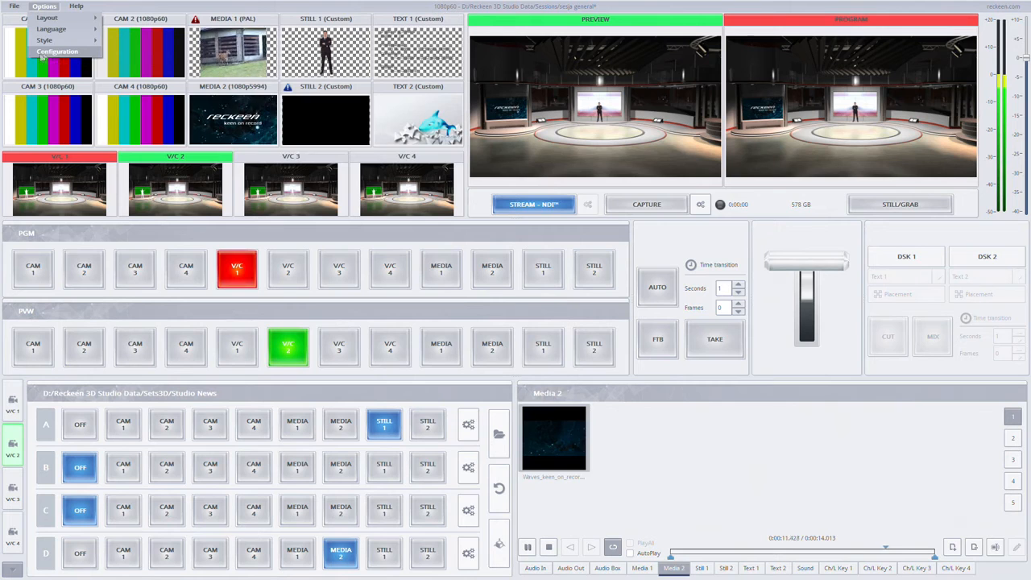
{"action": "left_click", "coordinate": [68, 53]}
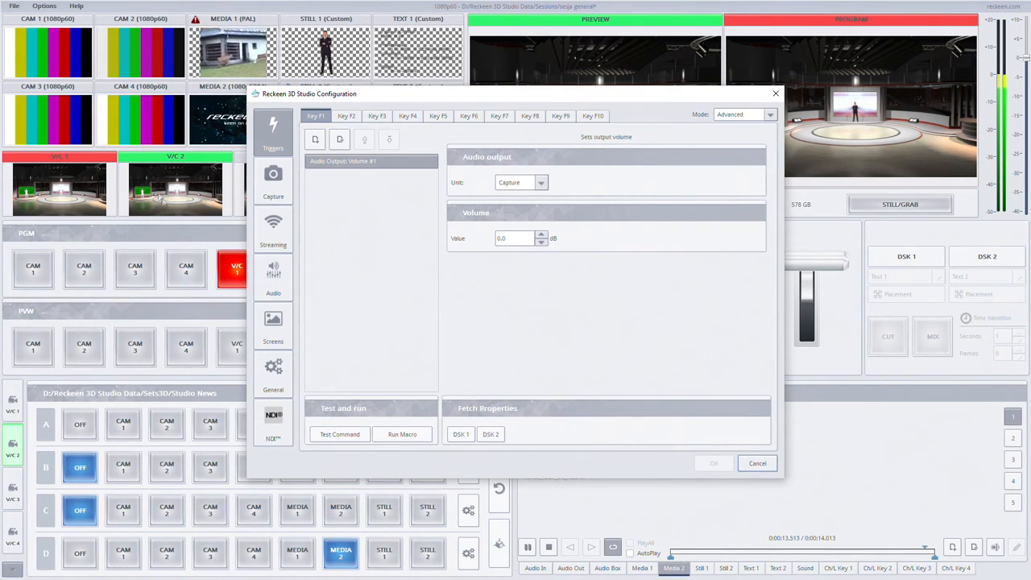
{"action": "left_click", "coordinate": [265, 376]}
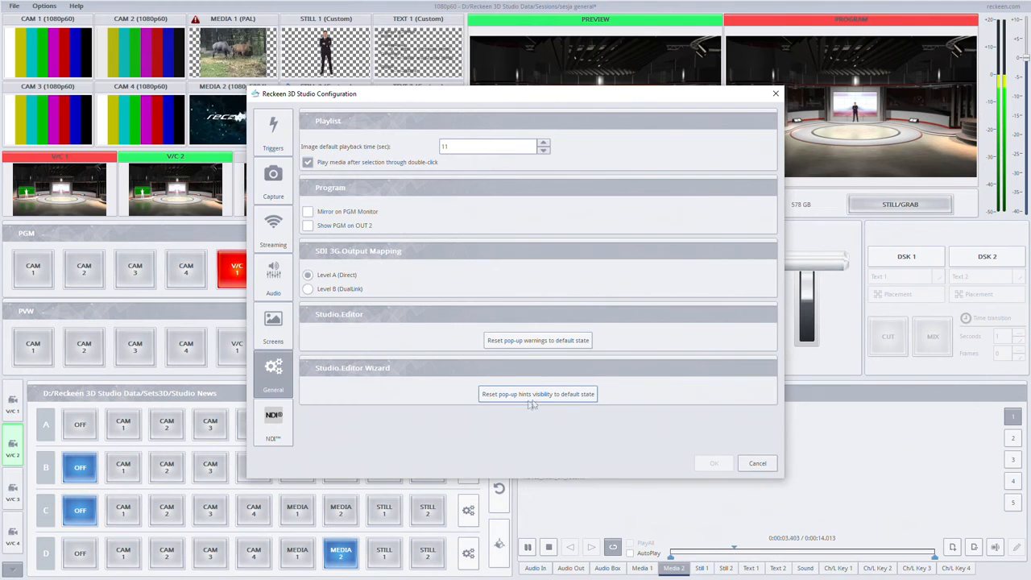
{"action": "left_click", "coordinate": [559, 397]}
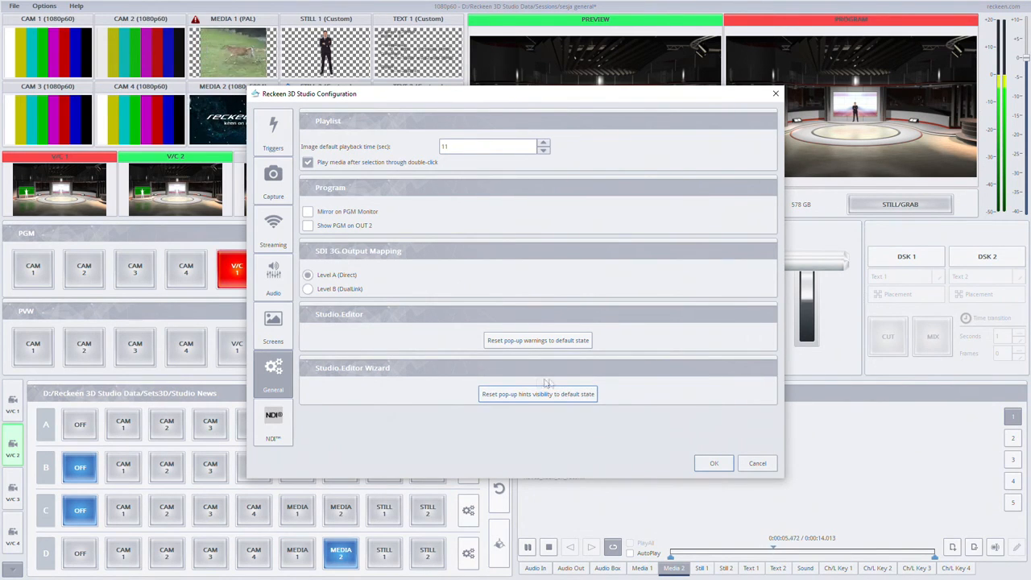
{"action": "left_click", "coordinate": [714, 463]}
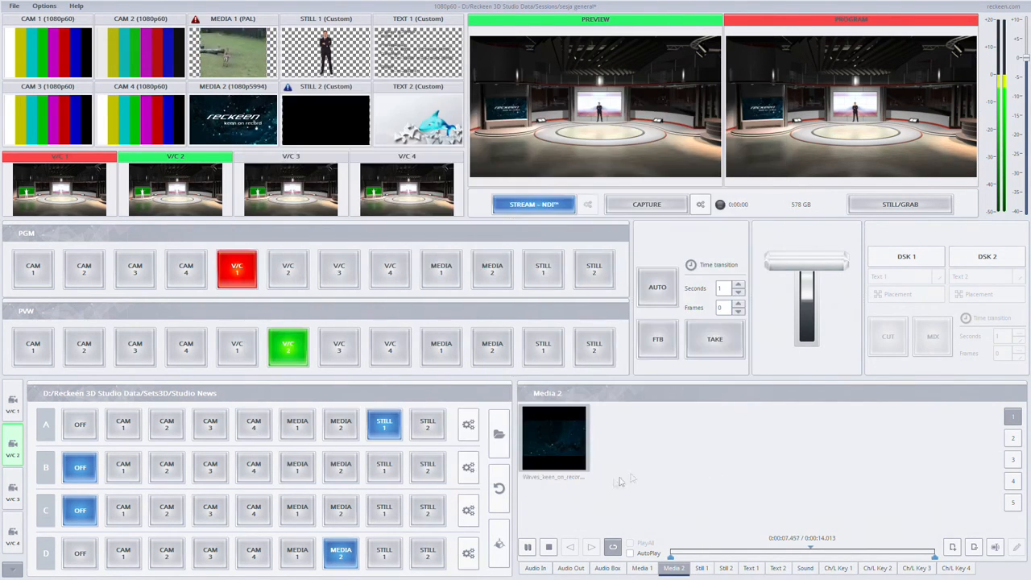
- Run the performance measurement for the Studio News set in the studio editor, and leave the editor
{"action": "left_click", "coordinate": [499, 542]}
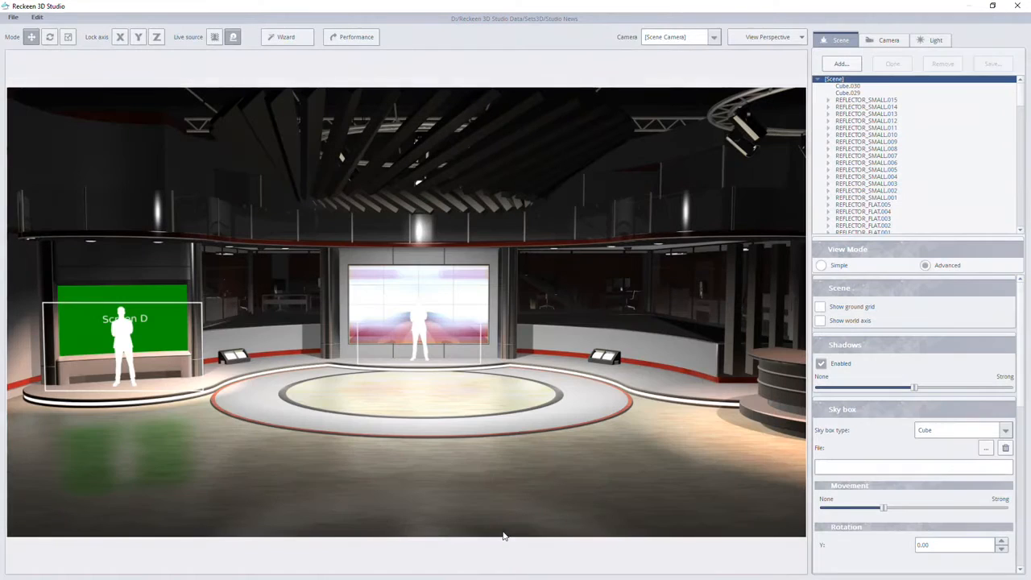
{"action": "left_click", "coordinate": [354, 37]}
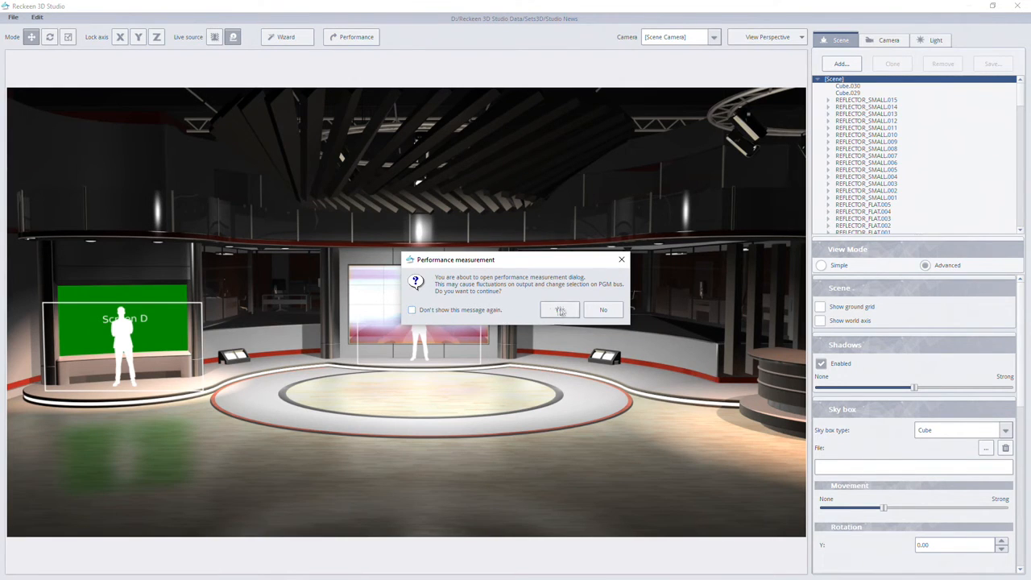
{"action": "left_click", "coordinate": [559, 310]}
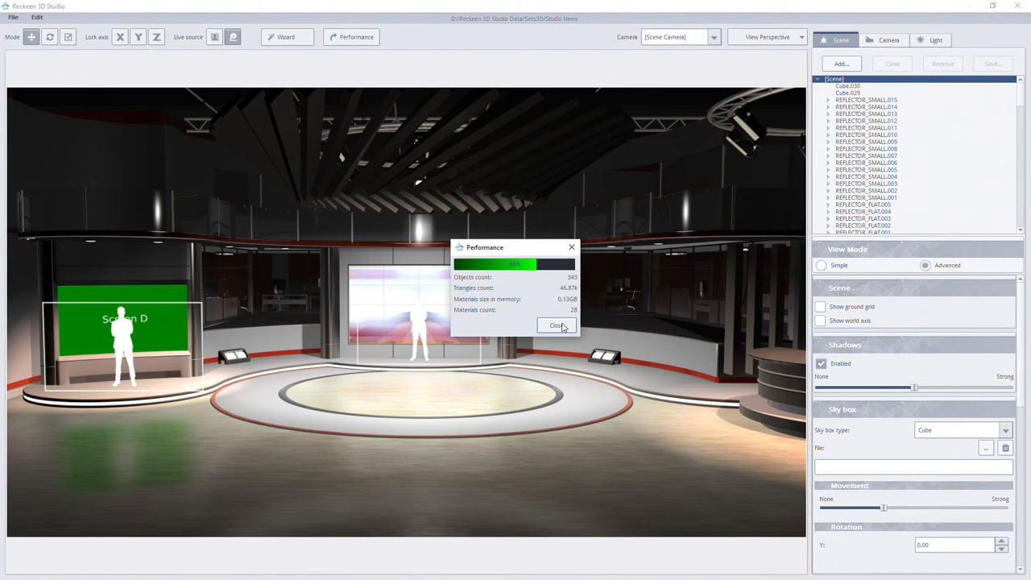
{"action": "left_click", "coordinate": [562, 327]}
{"action": "left_click", "coordinate": [1020, 6]}
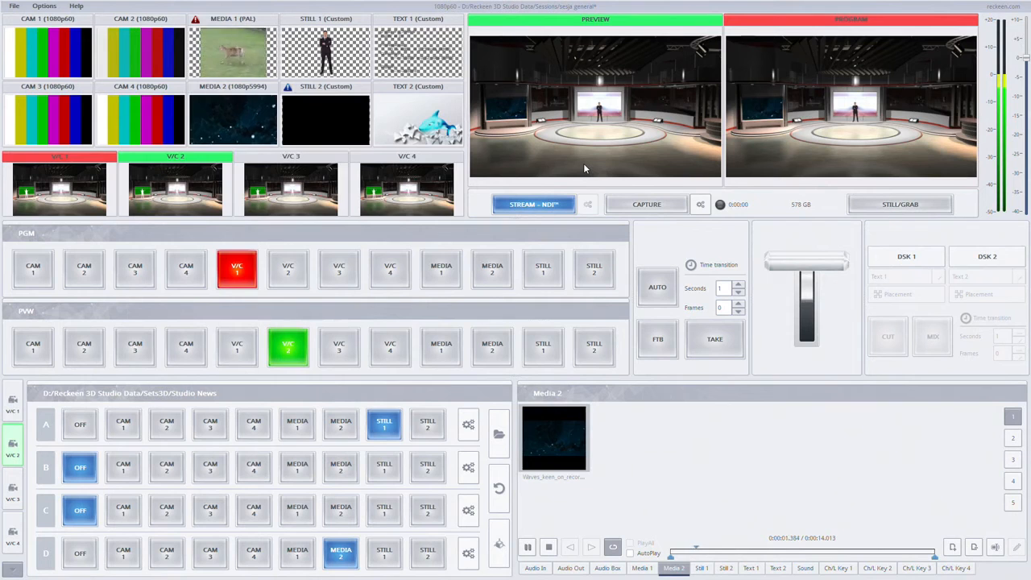
- In the NDI configuration, switch CAM 1 to NDI 1, scan for sources, assign RECKEENPC (Reckeen PGM Out) and apply
{"action": "left_click", "coordinate": [50, 8]}
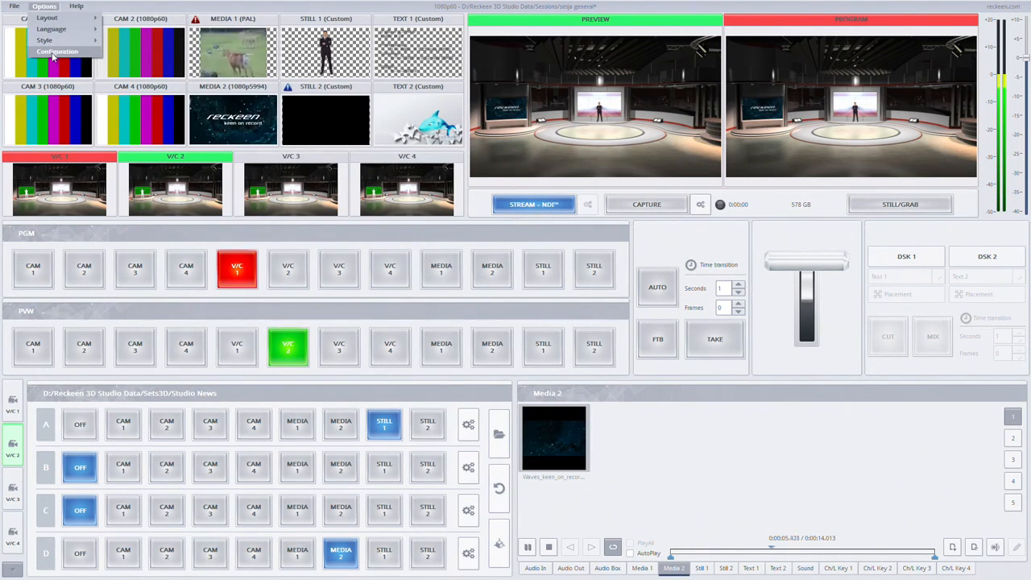
{"action": "left_click", "coordinate": [53, 53]}
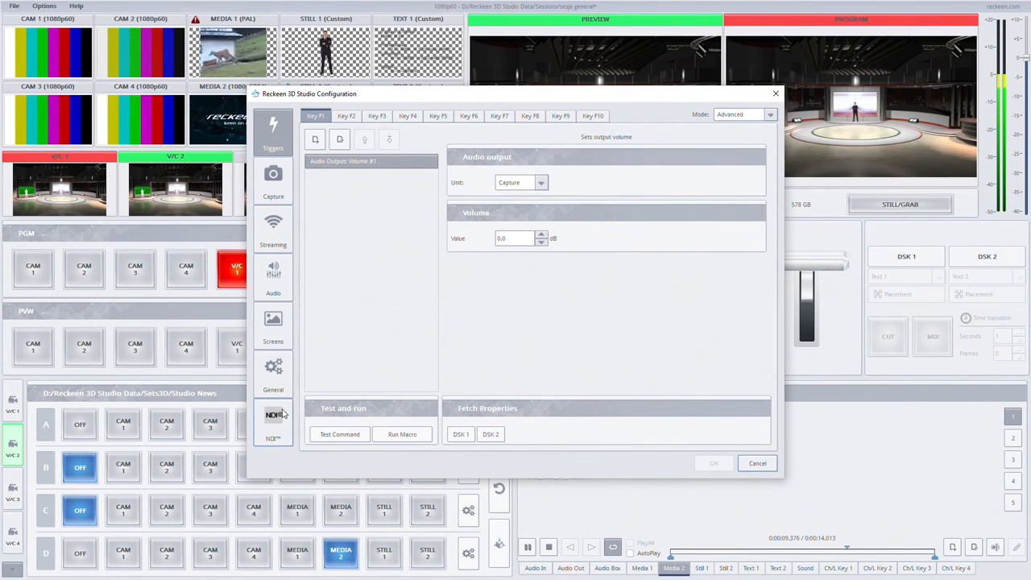
{"action": "left_click", "coordinate": [274, 419]}
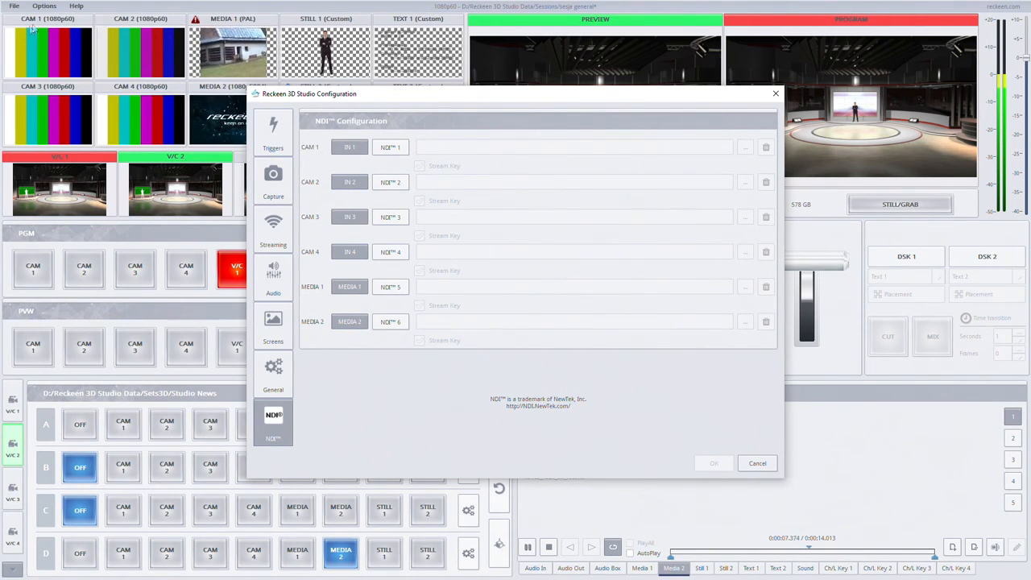
{"action": "left_click", "coordinate": [391, 149]}
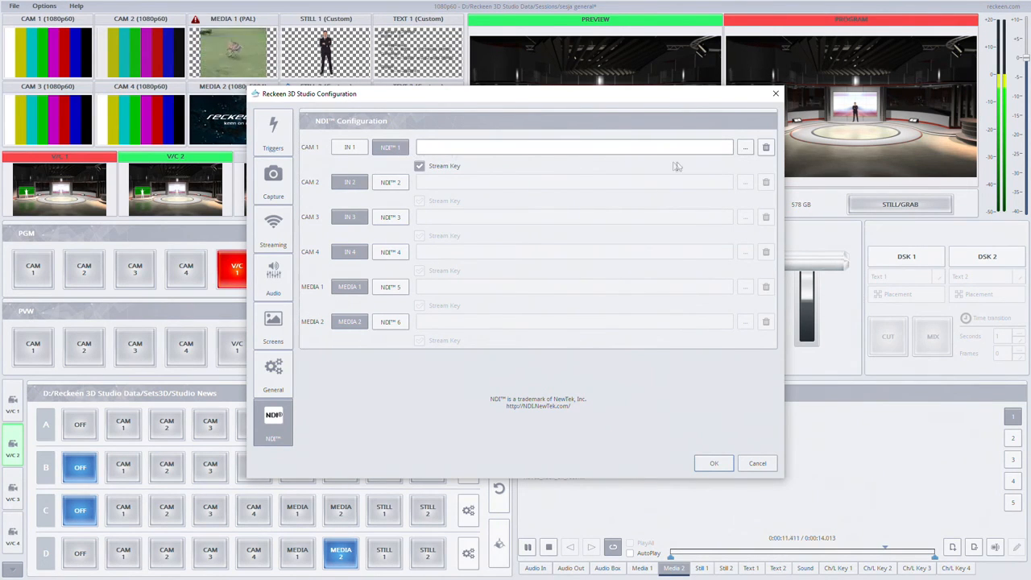
{"action": "left_click", "coordinate": [745, 148]}
{"action": "left_click", "coordinate": [518, 389]}
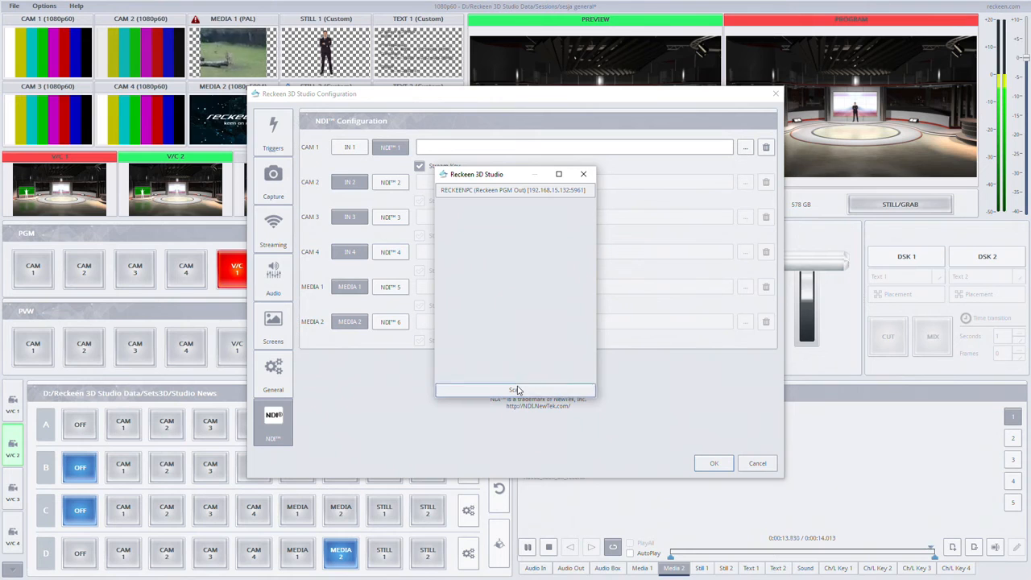
{"action": "double_click", "coordinate": [498, 191]}
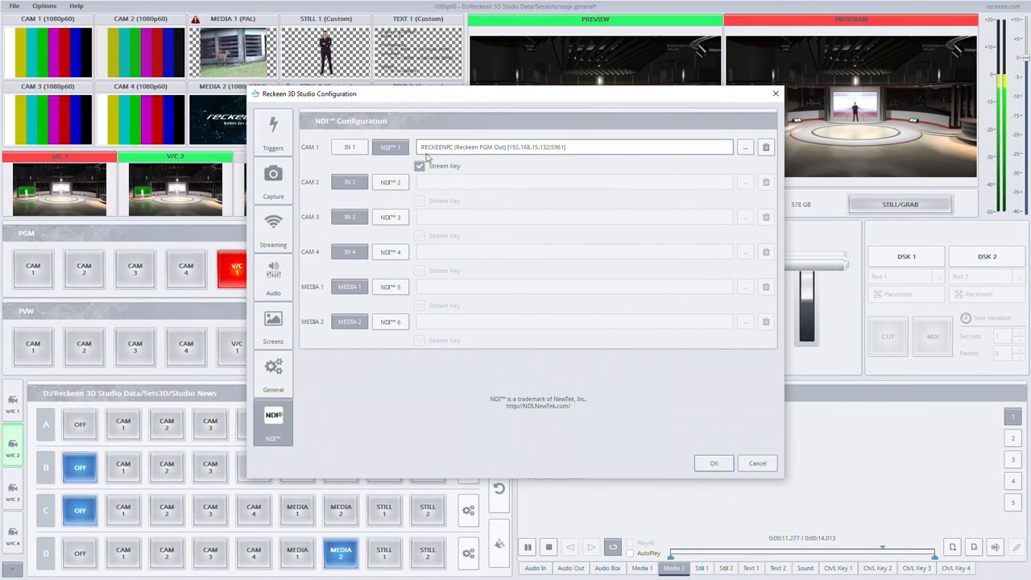
{"action": "left_click", "coordinate": [712, 462]}
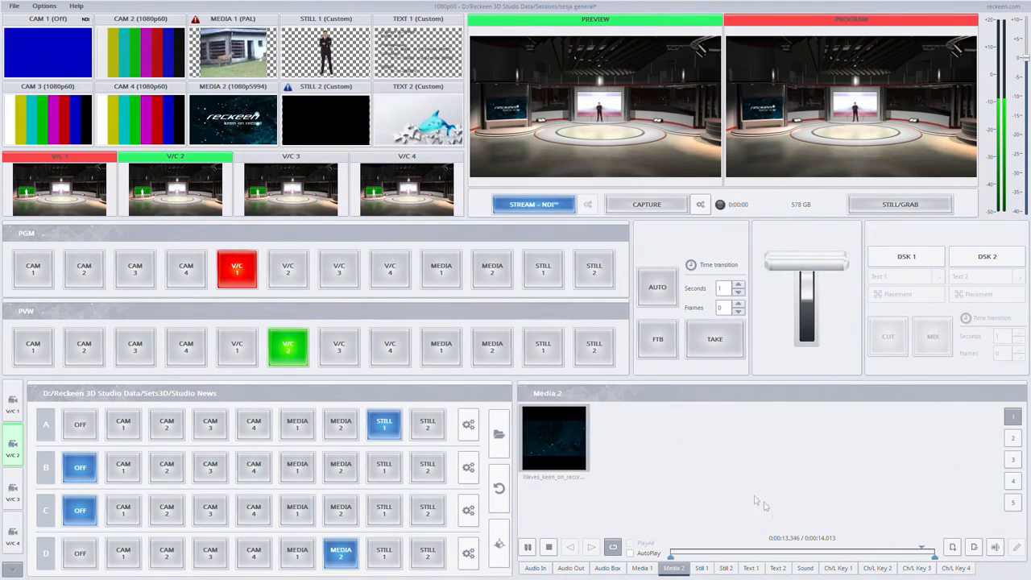
- Show the Ch/L Key 1 settings and disable the Stream Key option for CAM 1's NDI source, applying the change
{"action": "left_click", "coordinate": [836, 569]}
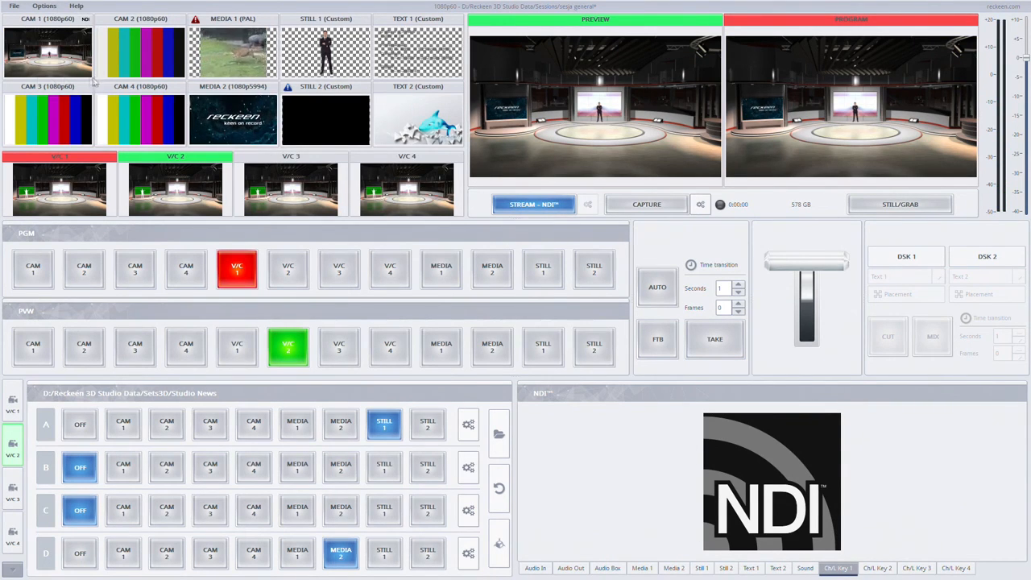
{"action": "left_click", "coordinate": [44, 6]}
{"action": "left_click", "coordinate": [61, 54]}
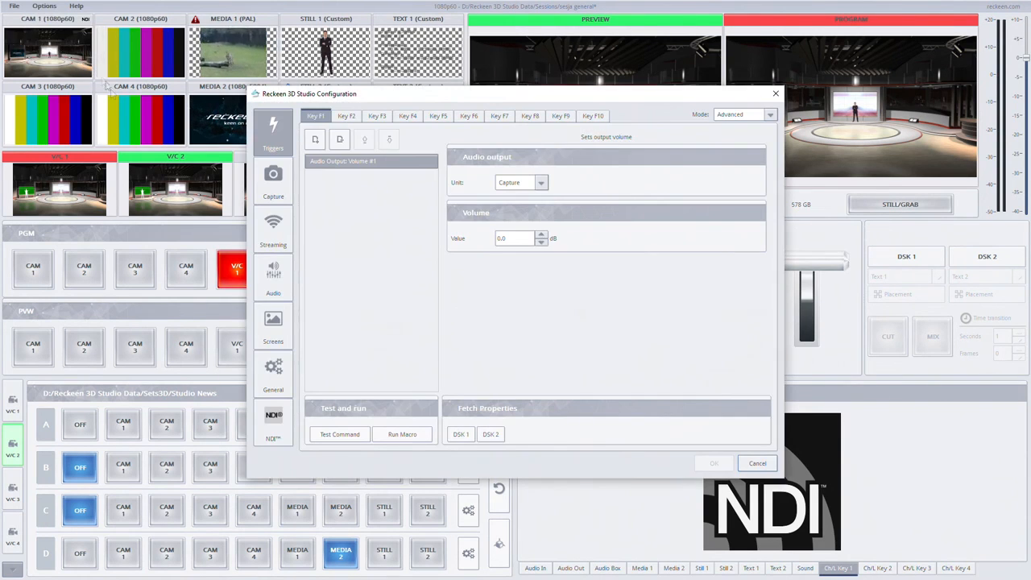
{"action": "left_click", "coordinate": [273, 423]}
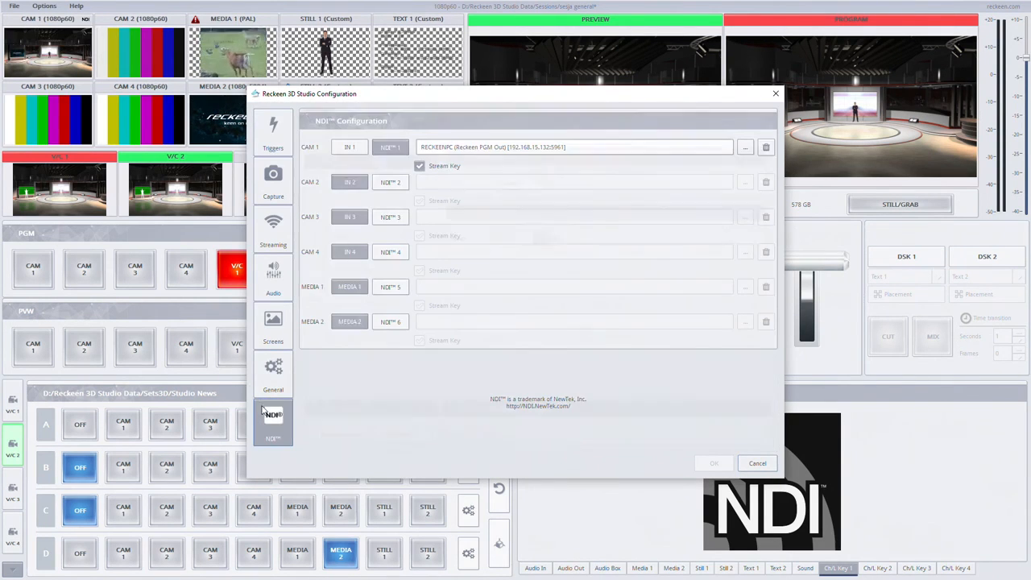
{"action": "left_click", "coordinate": [419, 167]}
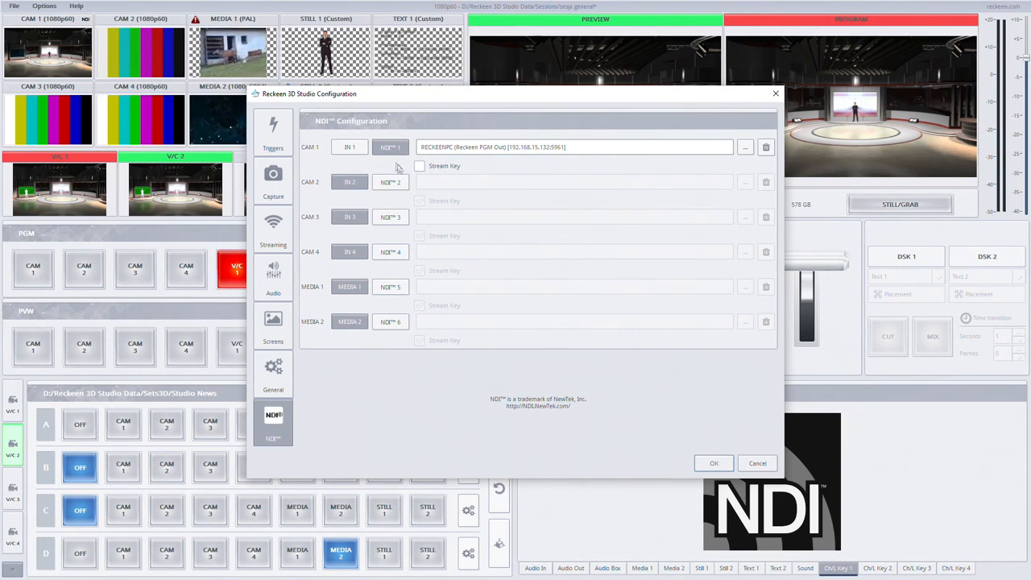
{"action": "left_click", "coordinate": [714, 463]}
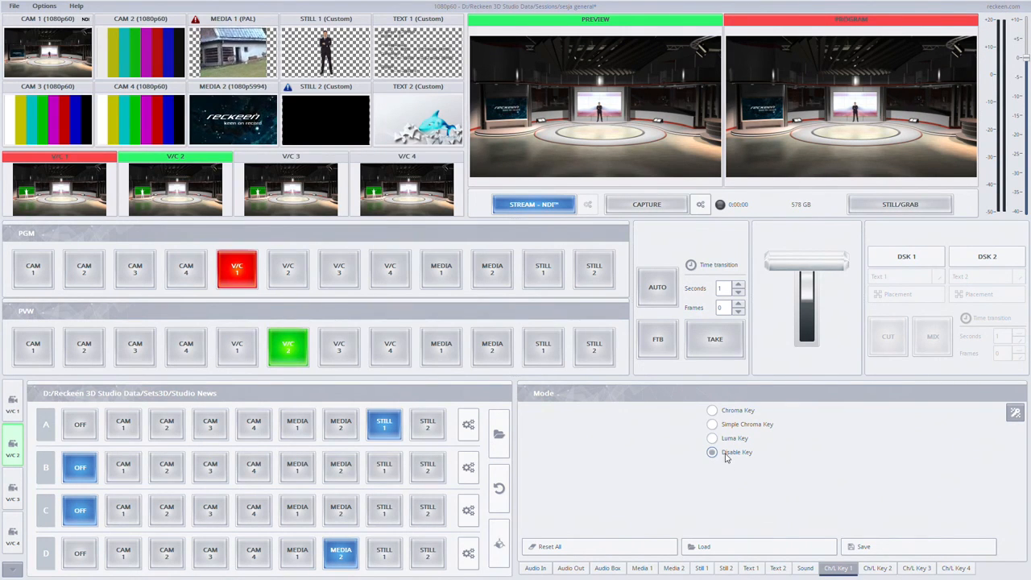
- Switch CAM 1 back to the IN 1 input in the NDI configuration and apply
{"action": "left_click", "coordinate": [43, 9]}
{"action": "left_click", "coordinate": [51, 51]}
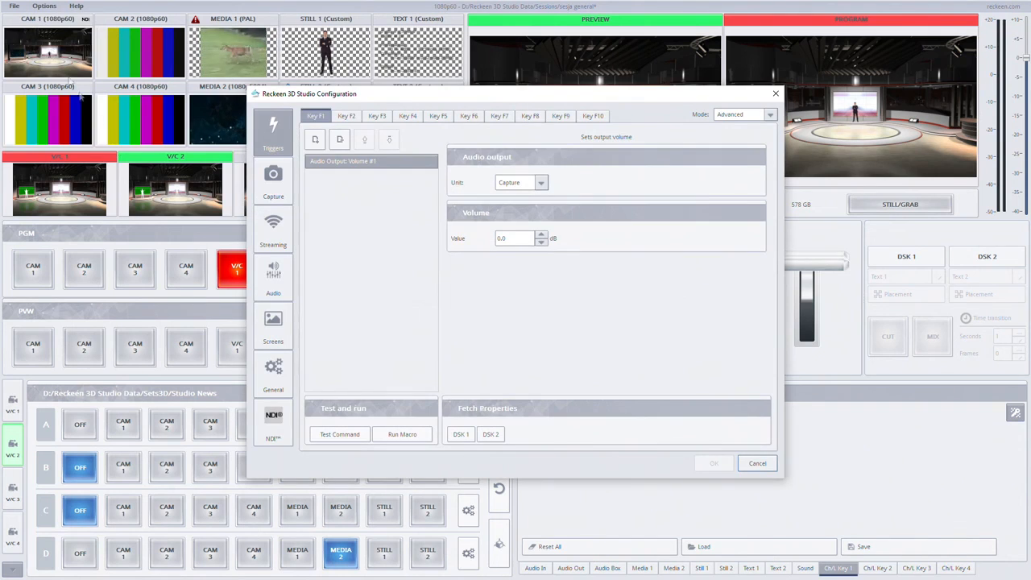
{"action": "left_click", "coordinate": [274, 422]}
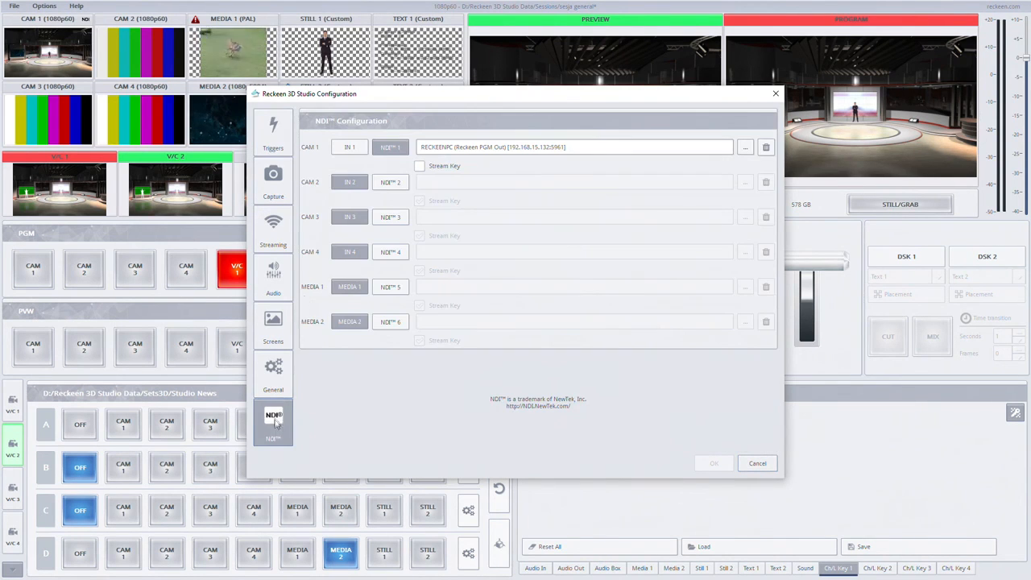
{"action": "left_click", "coordinate": [350, 149]}
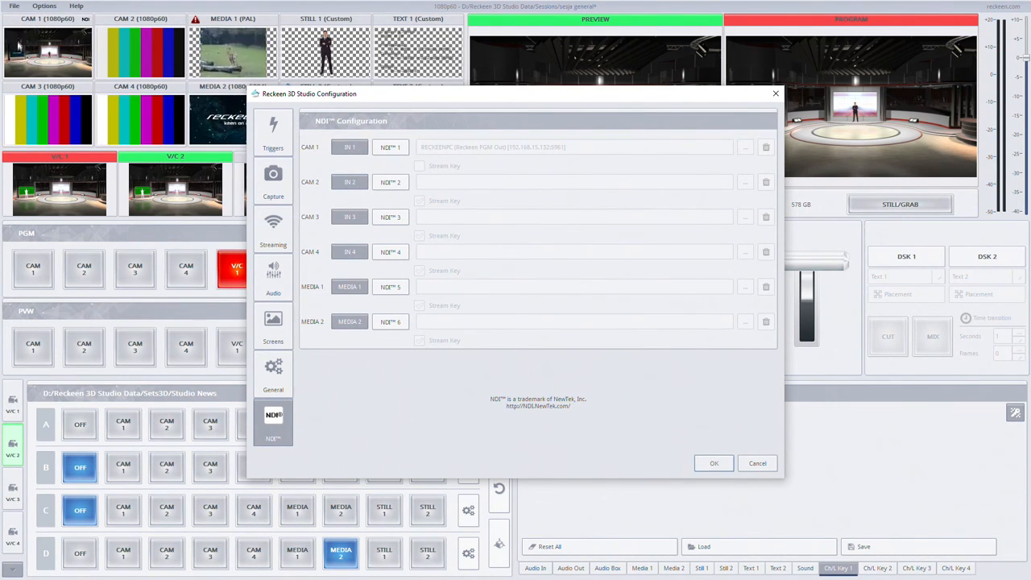
{"action": "left_click", "coordinate": [717, 464]}
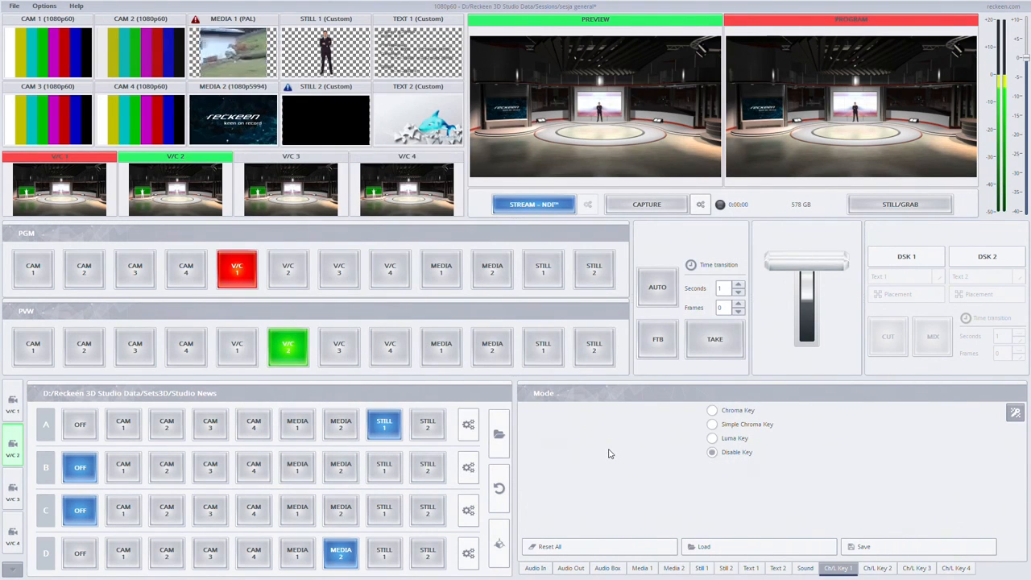